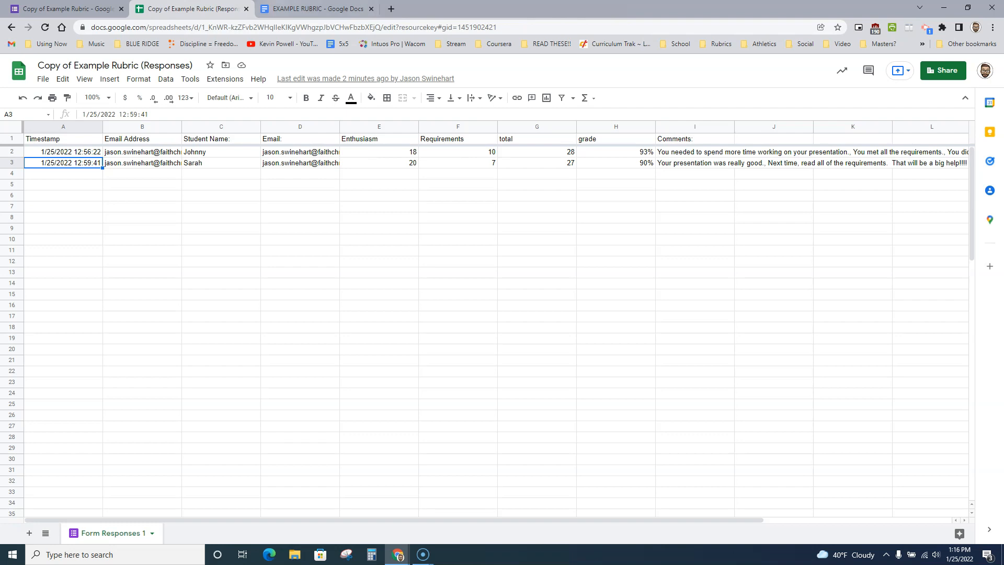
Step: Review the merge tags in the EXAMPLE RUBRIC document, including Student Name and req, and return to the form responses spreadsheet
{"action": "left_click", "coordinate": [314, 9]}
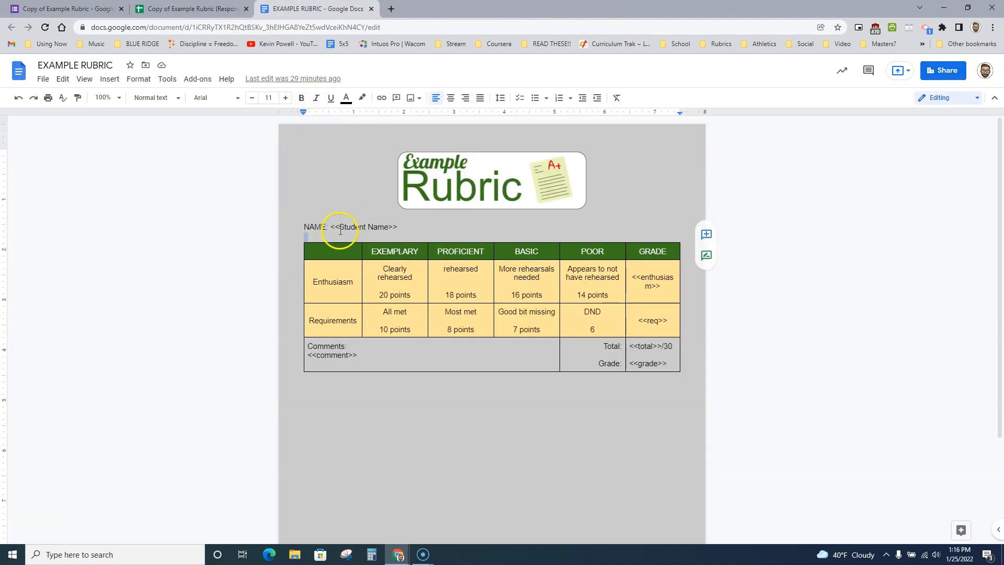
{"action": "left_click_drag", "start_coordinate": [330, 226], "coordinate": [395, 226]}
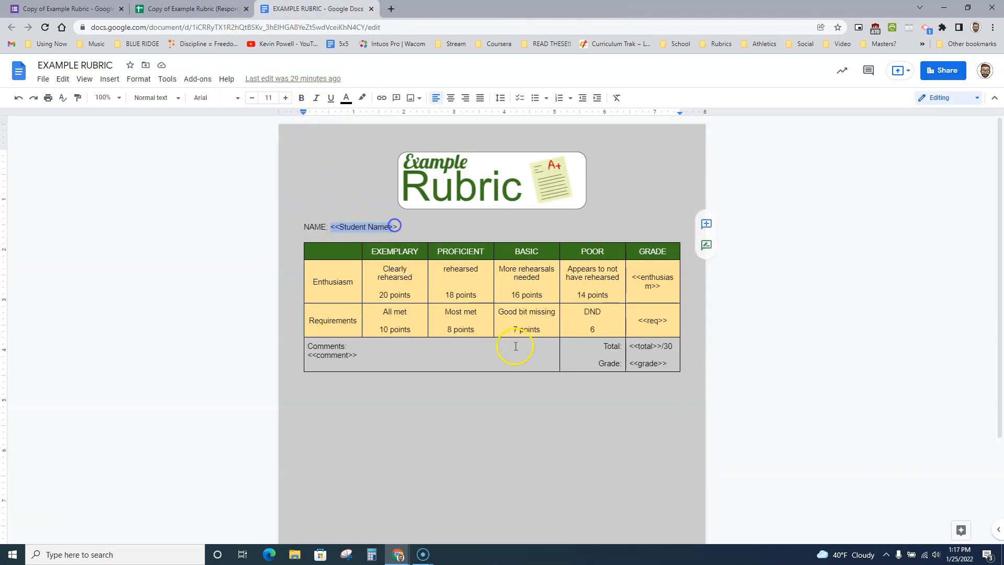
{"action": "left_click_drag", "start_coordinate": [634, 320], "coordinate": [682, 321]}
{"action": "left_click", "coordinate": [212, 435]}
{"action": "left_click", "coordinate": [193, 9]}
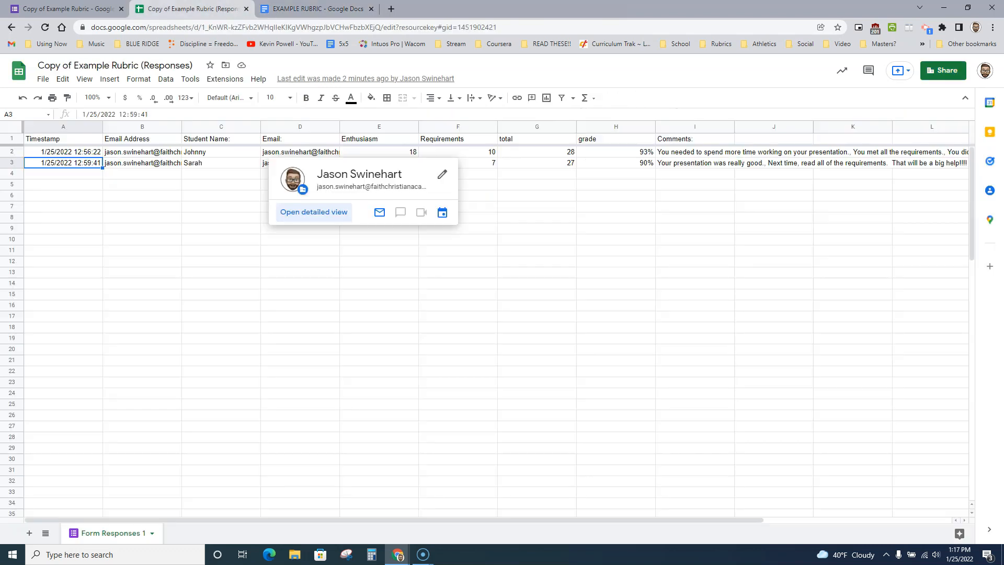
{"action": "left_click", "coordinate": [404, 317]}
Step: Search the Google Workspace Marketplace for "autocrat", view the Autocrat add-on's details, and close the marketplace
{"action": "left_click", "coordinate": [227, 79]}
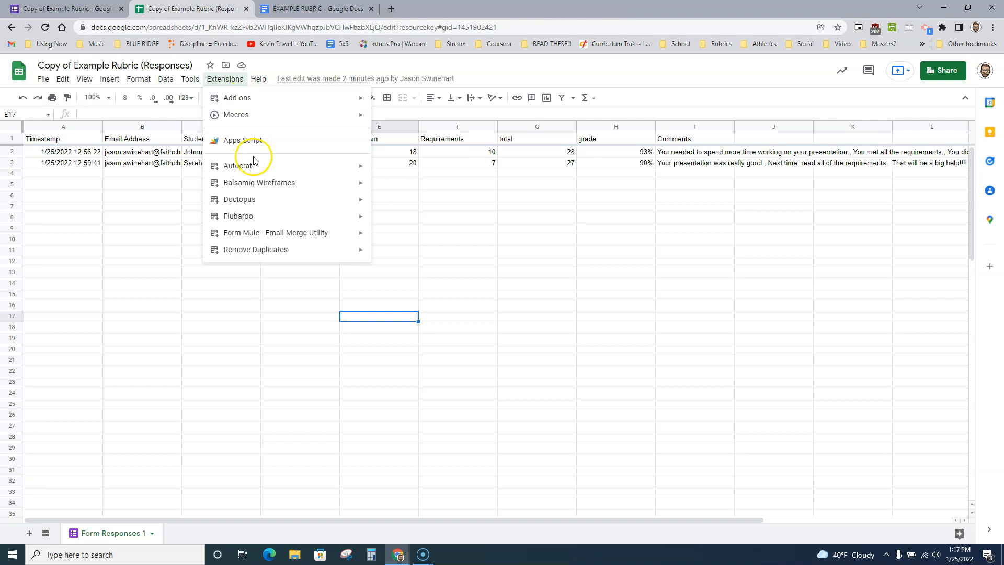
{"action": "mouse_move", "coordinate": [256, 170]}
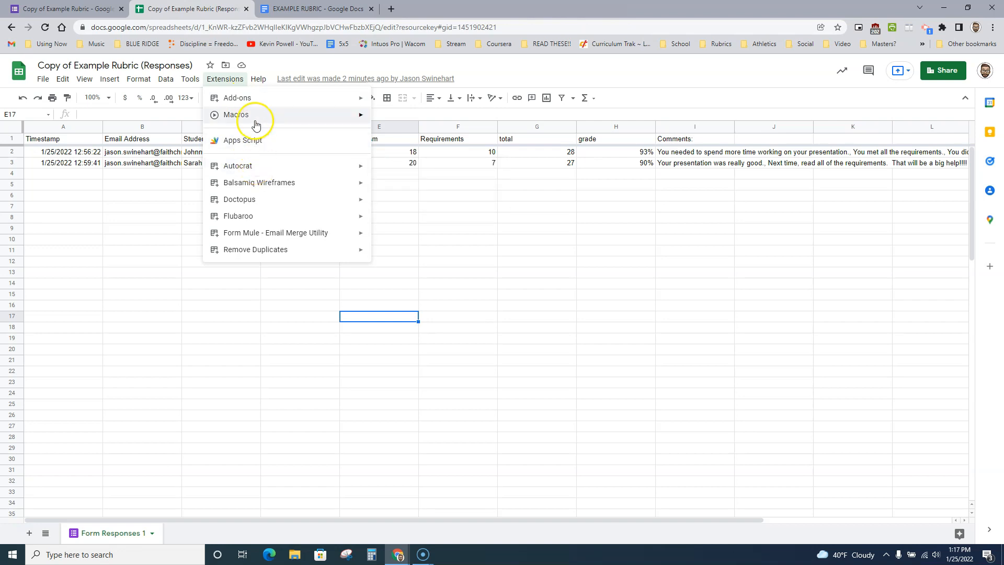
{"action": "mouse_move", "coordinate": [256, 103]}
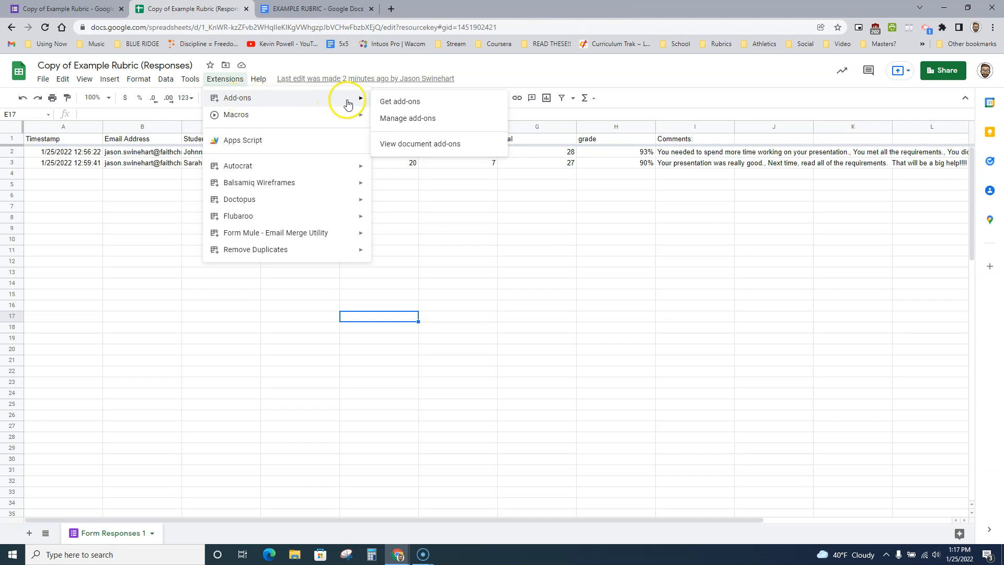
{"action": "left_click", "coordinate": [407, 102]}
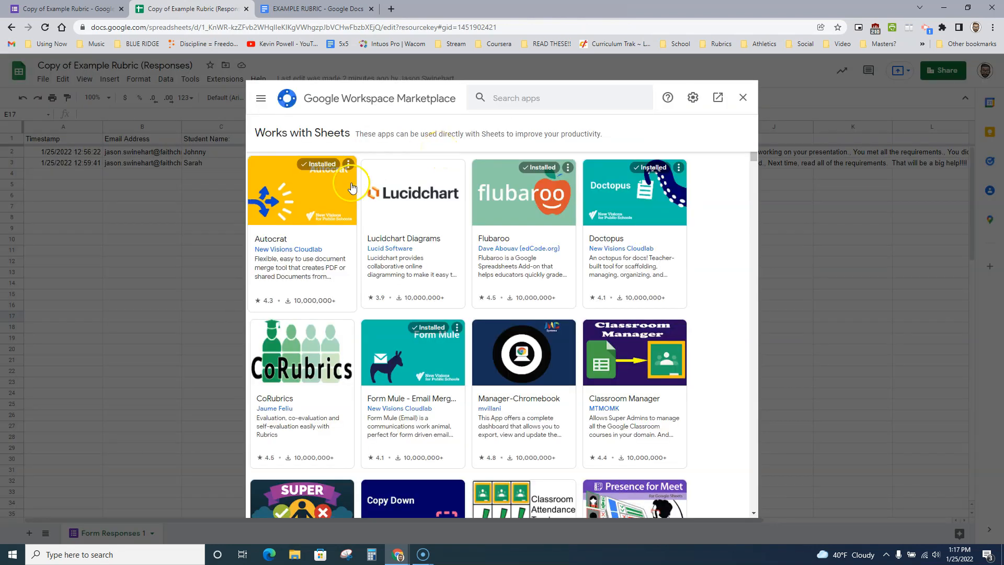
{"action": "left_click", "coordinate": [523, 96]}
{"action": "type", "text": "auot"}
{"action": "key", "text": "BackSpace"}
{"action": "type", "text": "tocrat"}
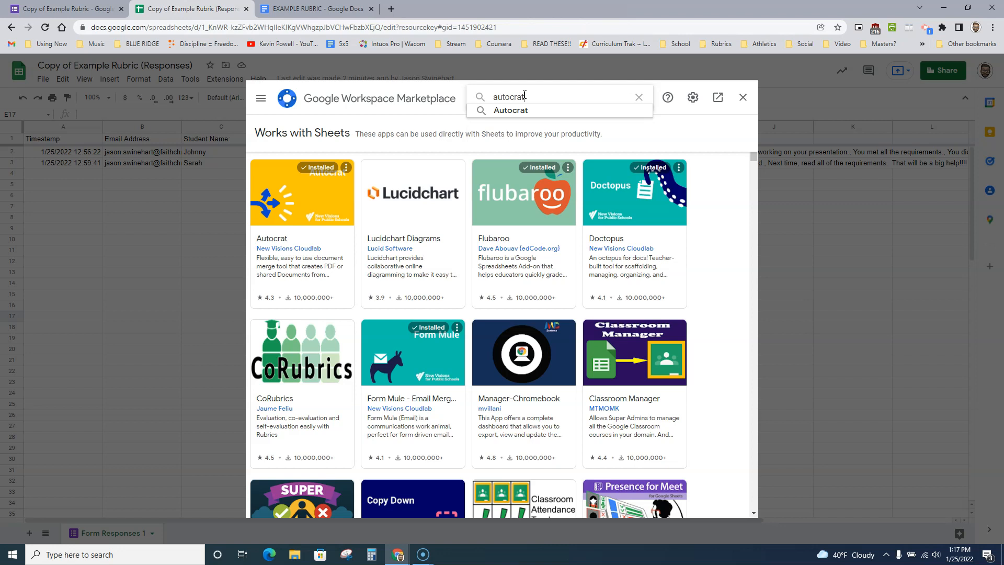
{"action": "key", "text": "Return"}
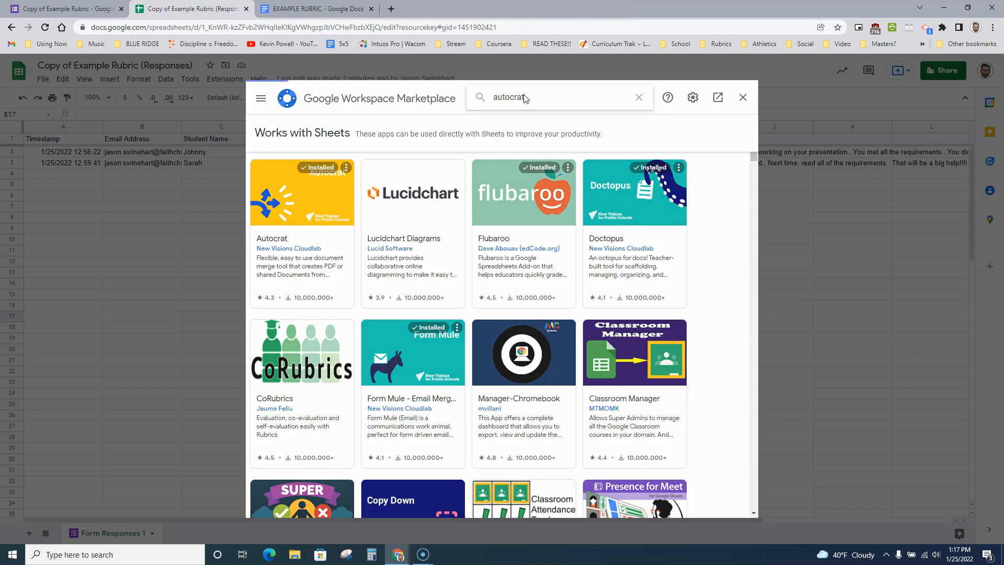
{"action": "left_click", "coordinate": [298, 225]}
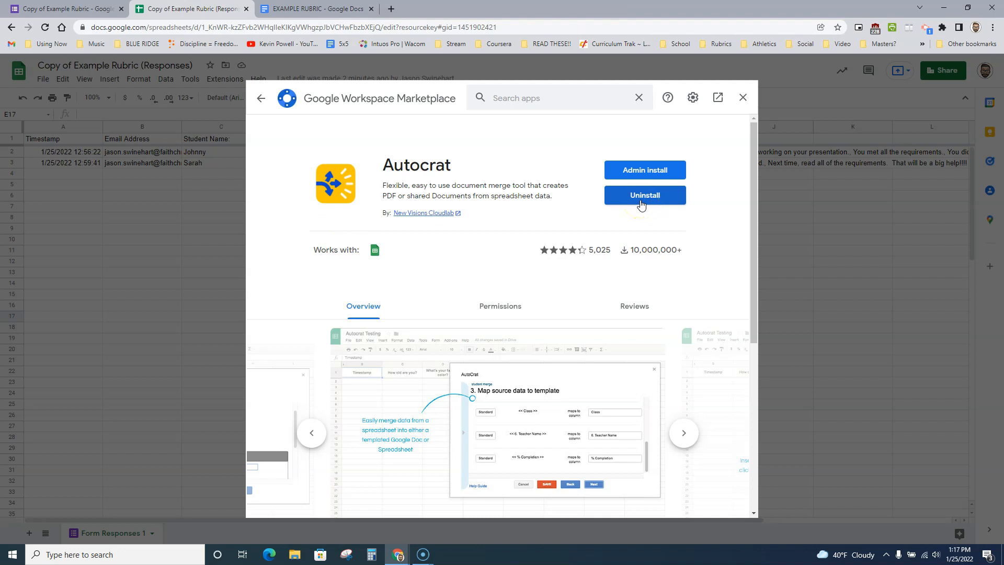
{"action": "left_click", "coordinate": [743, 99]}
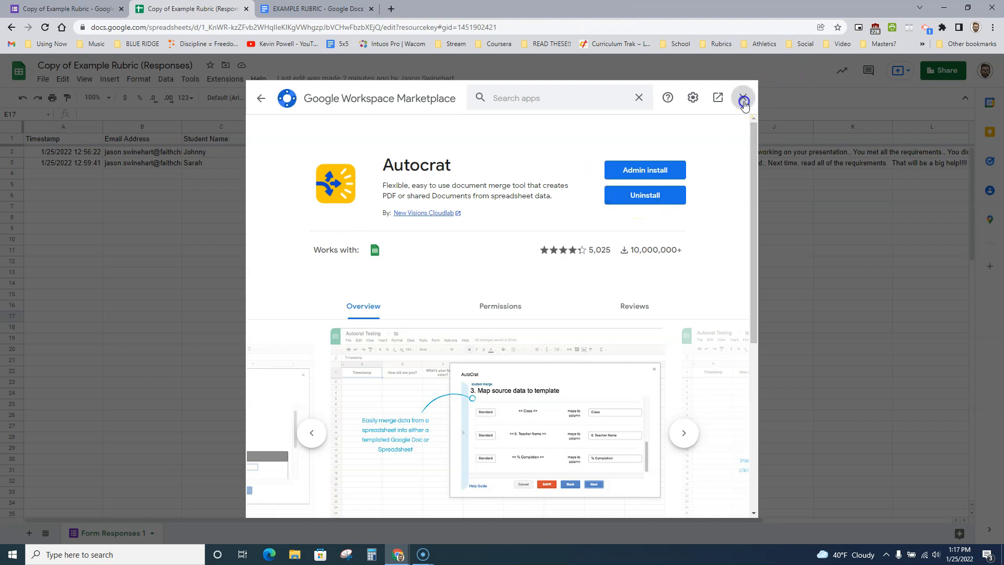
Step: Launch the Autocrat add-on for the form responses spreadsheet
{"action": "left_click", "coordinate": [219, 81]}
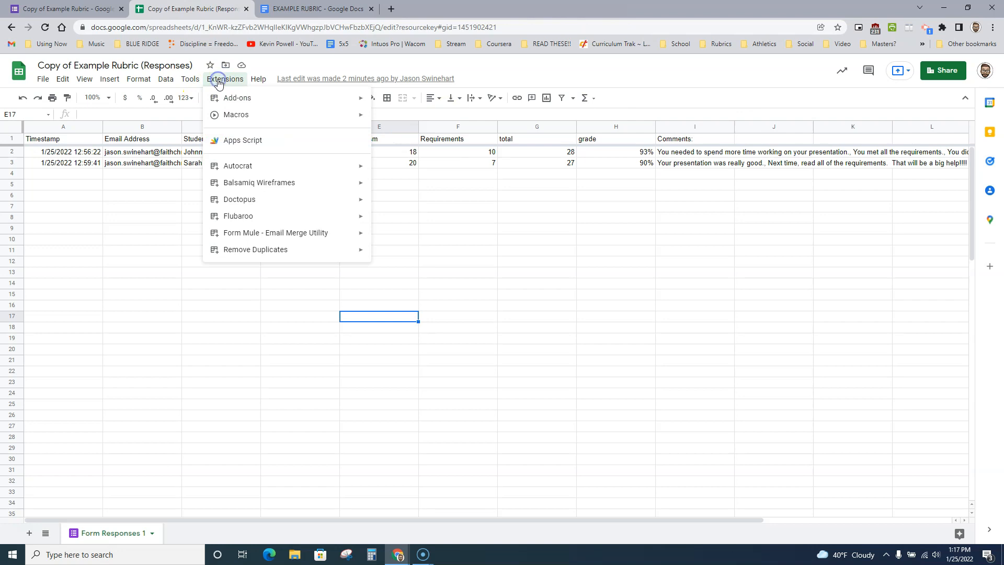
{"action": "left_click", "coordinate": [234, 171]}
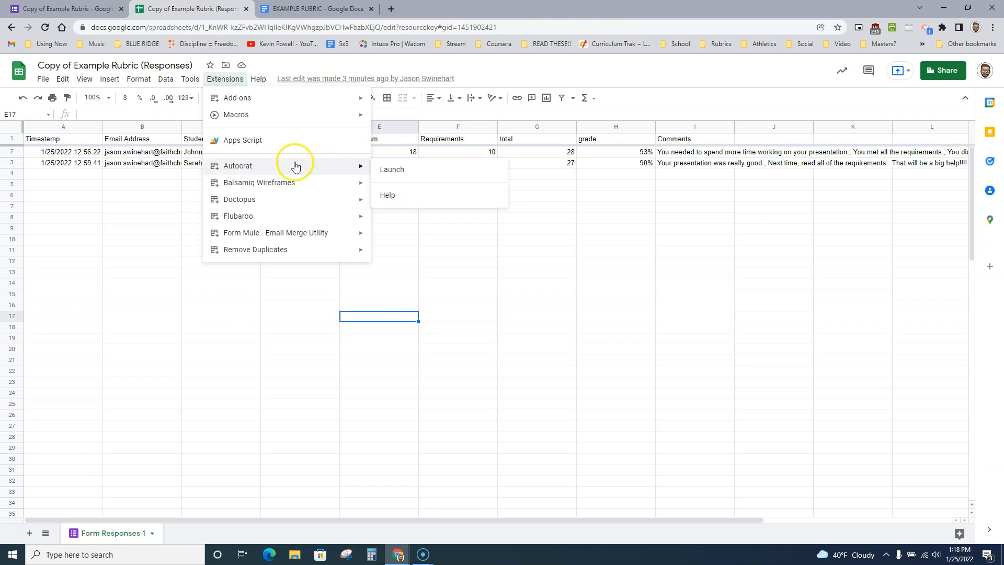
{"action": "left_click", "coordinate": [392, 170]}
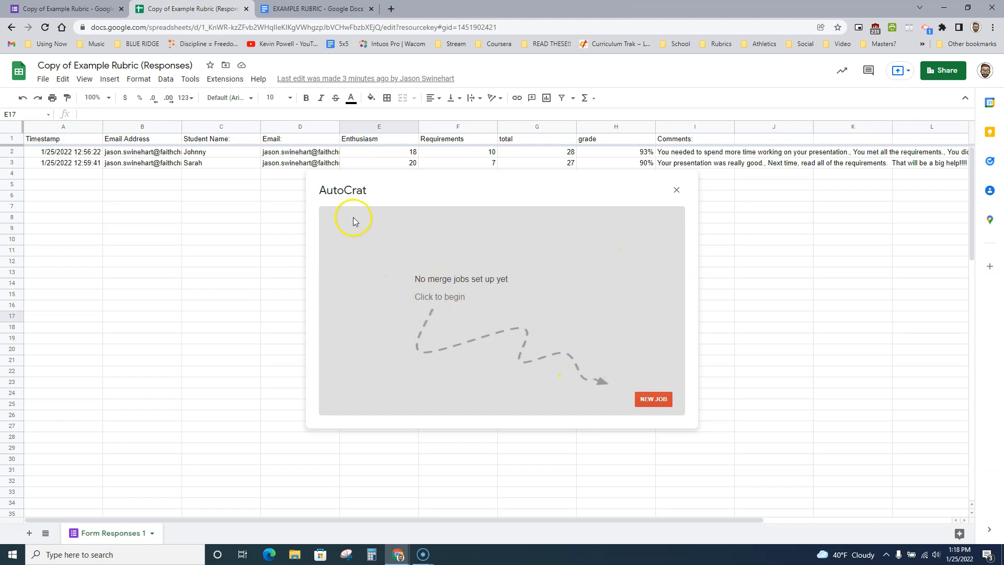
Step: Create a new merge job named "Example Rubric" and continue to the template choice
{"action": "left_click", "coordinate": [660, 401]}
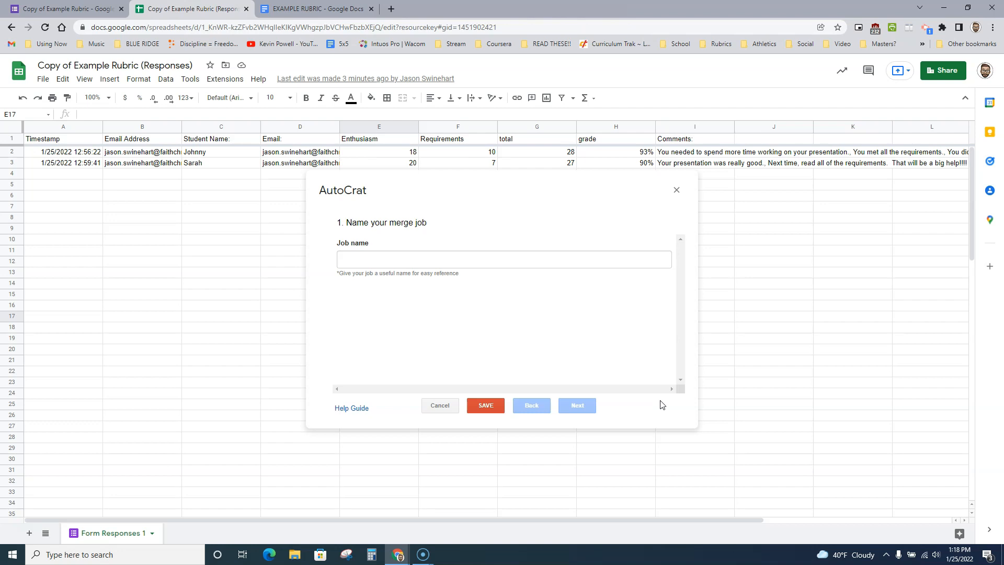
{"action": "left_click", "coordinate": [404, 259]}
{"action": "type", "text": "Example Rubric"}
{"action": "left_click", "coordinate": [387, 281]}
{"action": "left_click", "coordinate": [578, 406]}
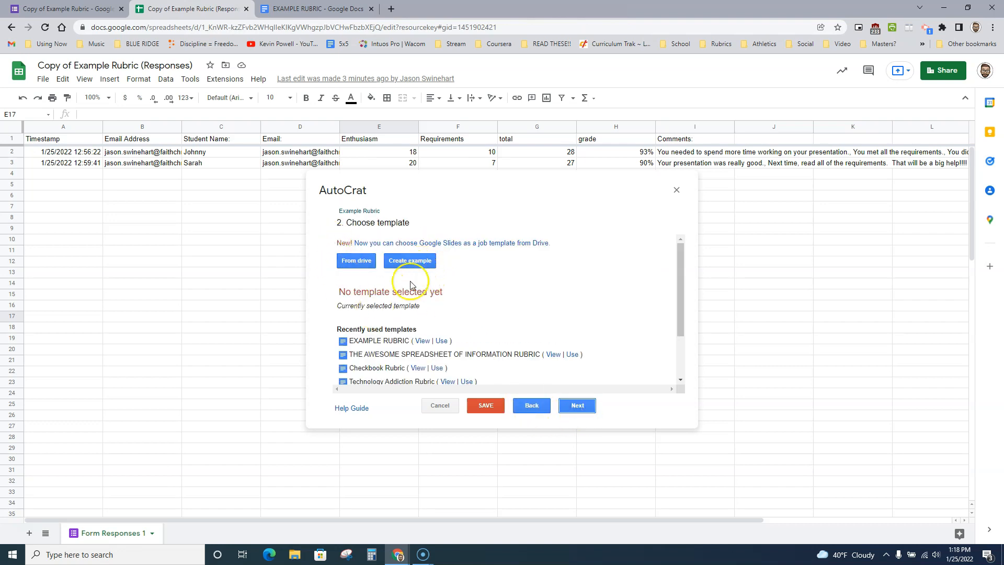
Step: Choose the EXAMPLE RUBRIC document from Drive as the merge template and continue to the data mapping
{"action": "left_click", "coordinate": [351, 264]}
{"action": "left_click", "coordinate": [347, 256]}
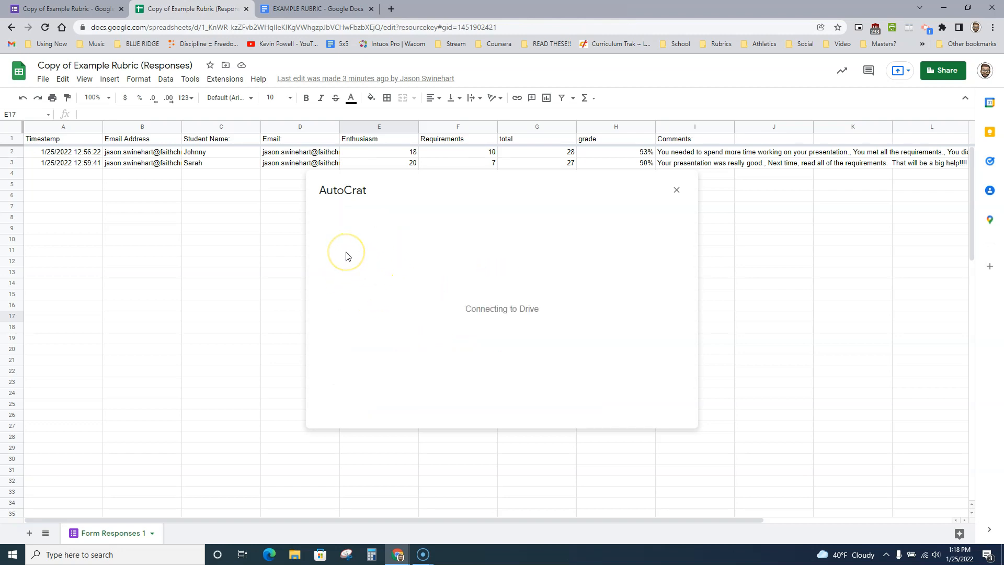
{"action": "left_click", "coordinate": [409, 342]}
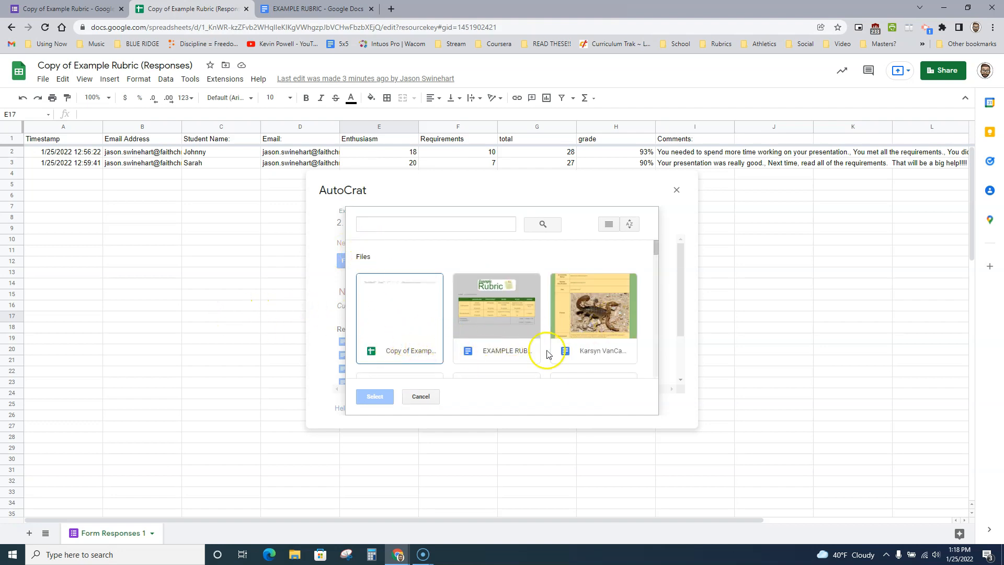
{"action": "left_click", "coordinate": [511, 313]}
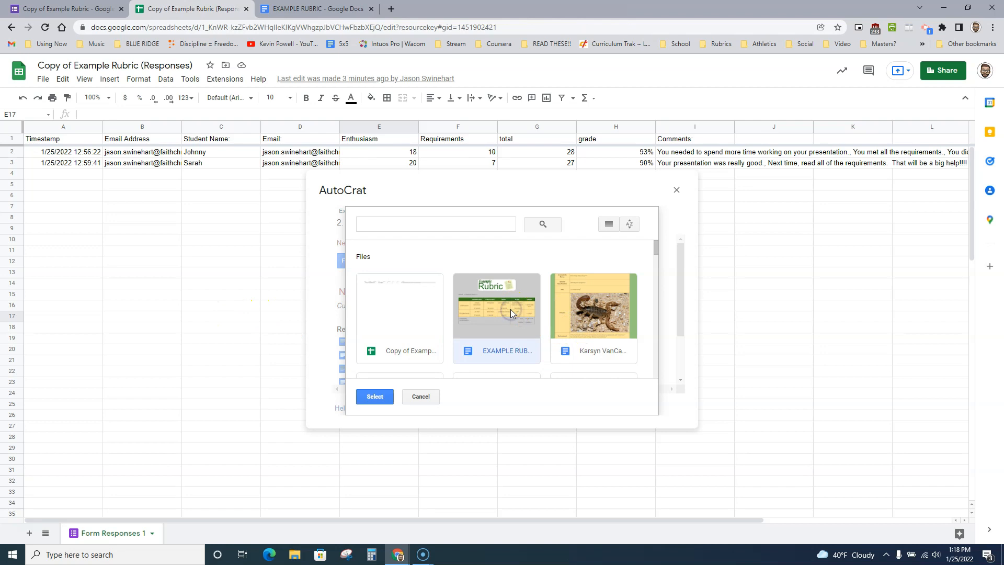
{"action": "left_click", "coordinate": [376, 397]}
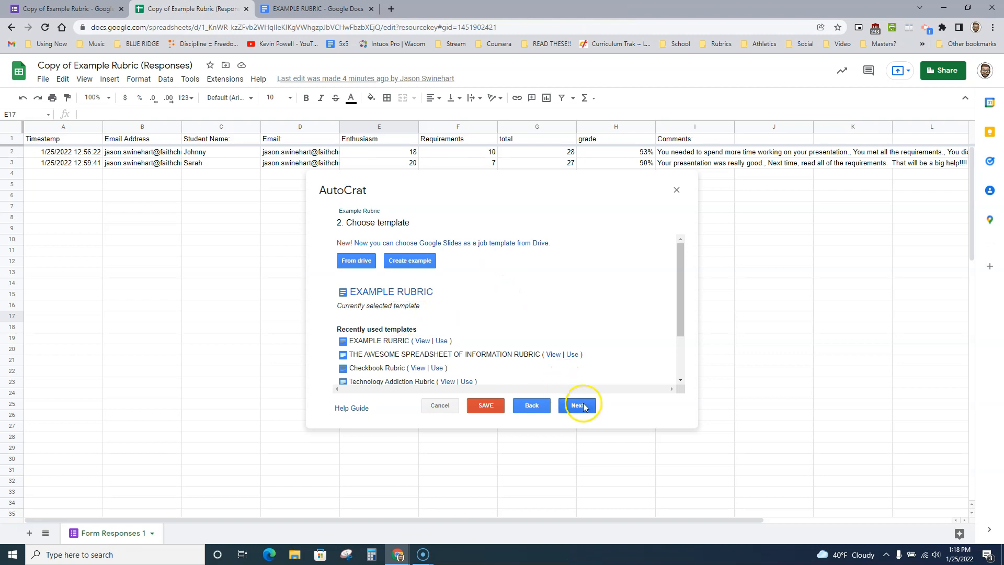
{"action": "left_click", "coordinate": [578, 406]}
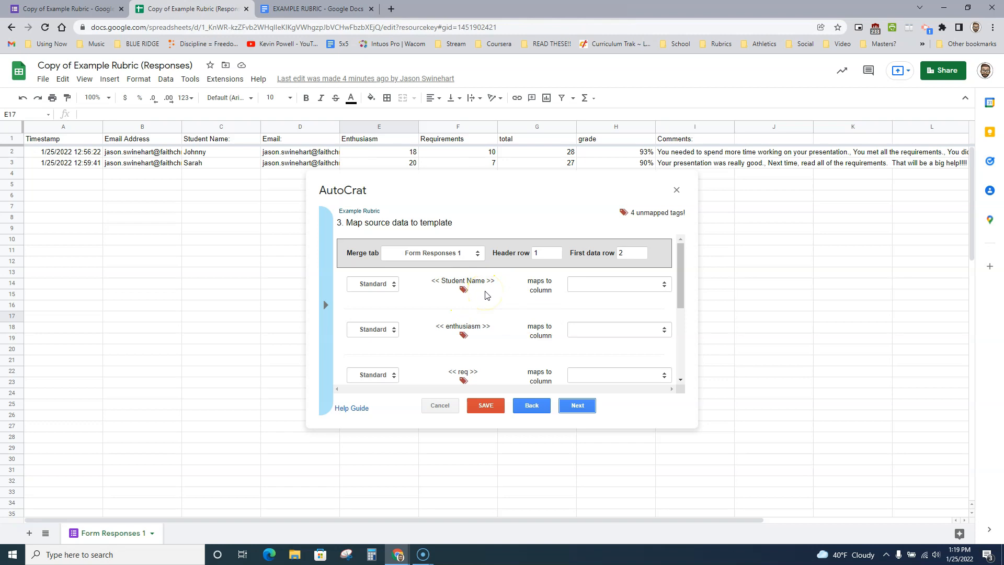
Step: Map the Student Name, enthusiasm and req tags to the "Student Name:", "Enthusiasm" and "Requirements" columns
{"action": "left_click", "coordinate": [581, 284]}
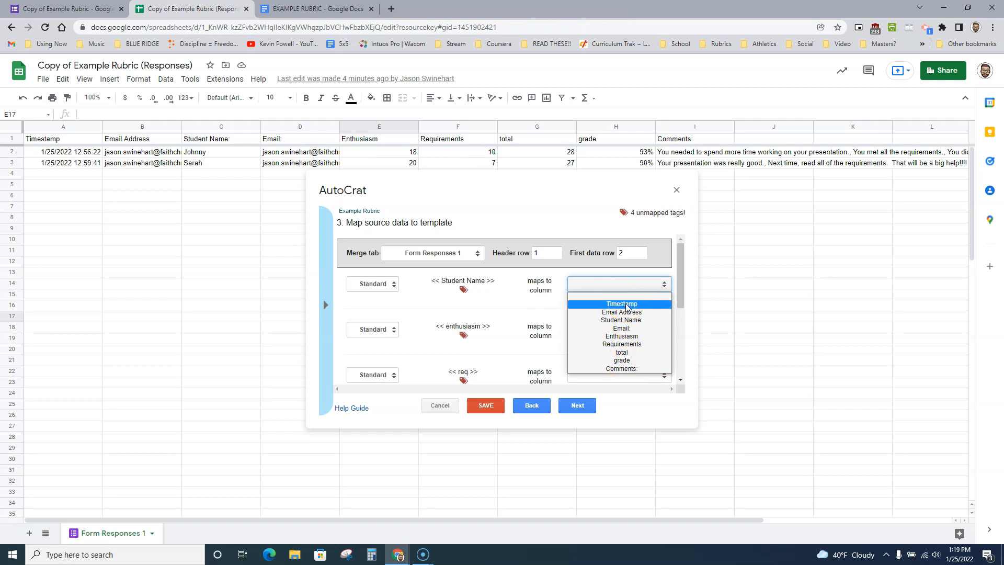
{"action": "left_click", "coordinate": [627, 321]}
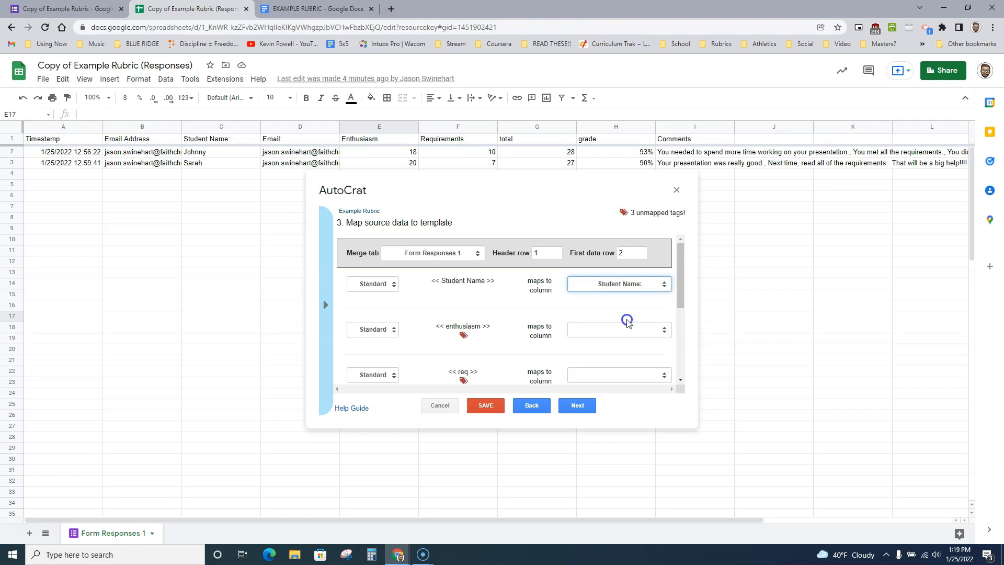
{"action": "left_click", "coordinate": [626, 330]}
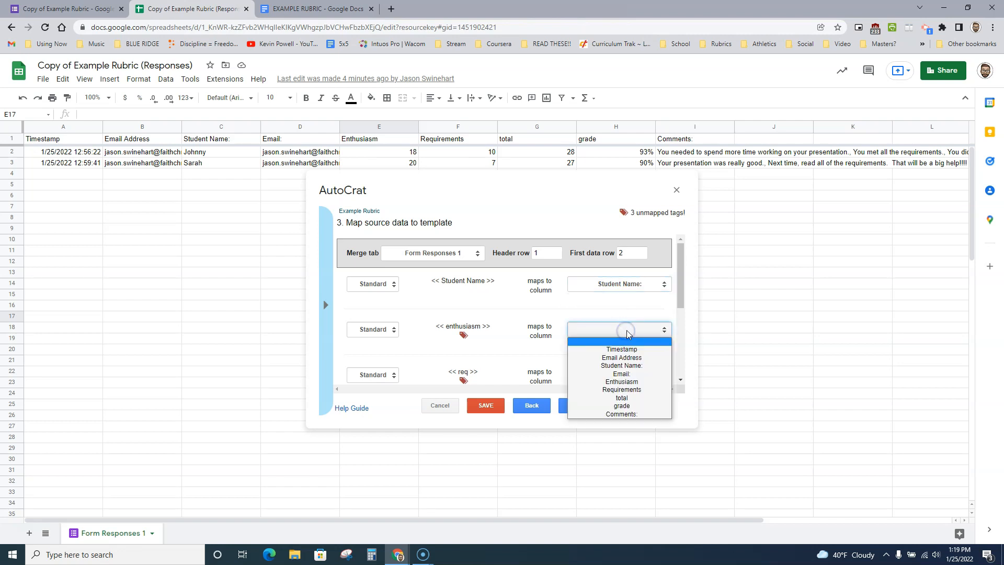
{"action": "left_click", "coordinate": [637, 384]}
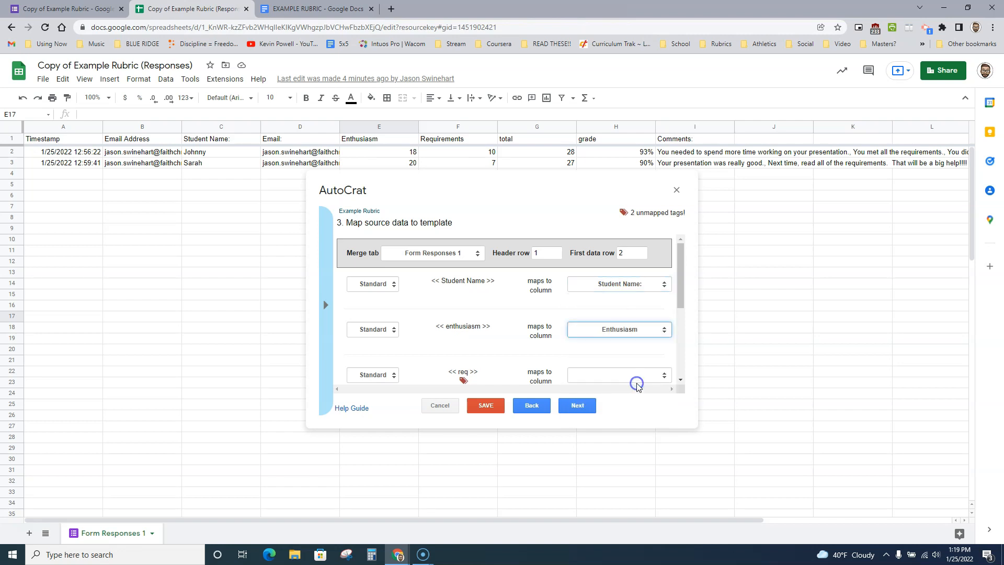
{"action": "left_click", "coordinate": [609, 377]}
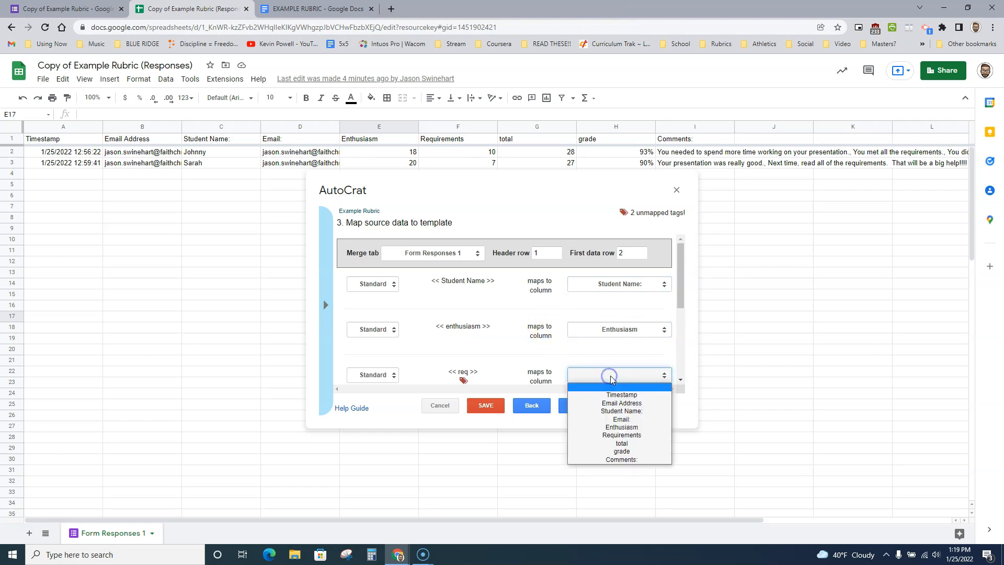
{"action": "left_click", "coordinate": [636, 436]}
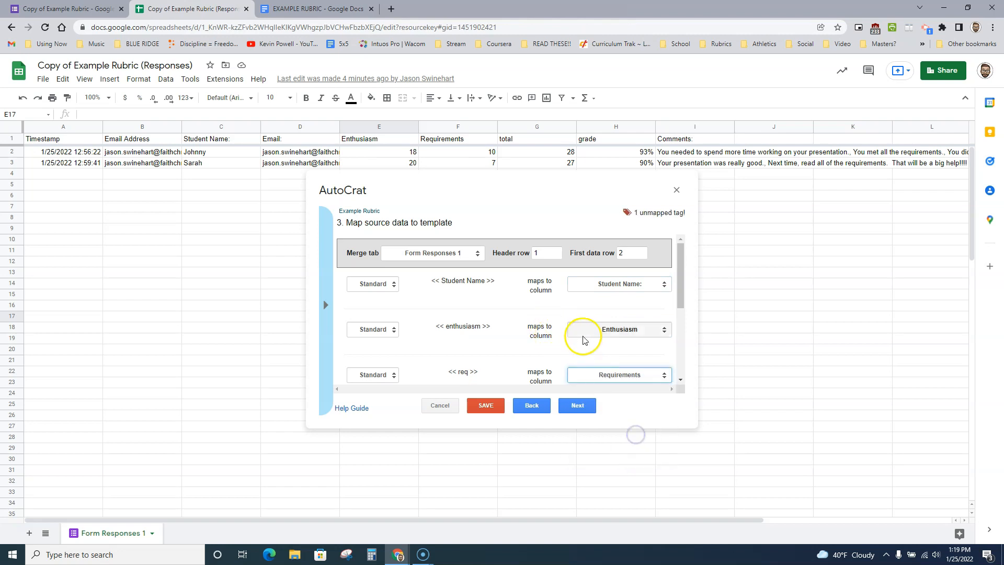
Step: Map the comment tag to the "Comments:" column, check the remaining mappings and continue to the file settings
{"action": "scroll", "coordinate": [582, 340], "scroll_direction": "down", "scroll_amount": 2}
{"action": "left_click", "coordinate": [590, 318]}
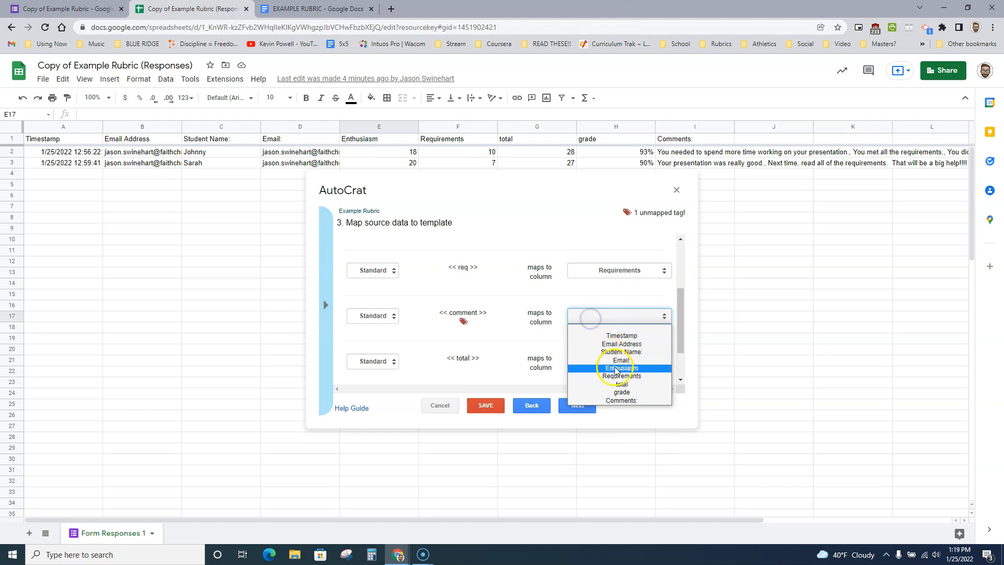
{"action": "left_click", "coordinate": [631, 400]}
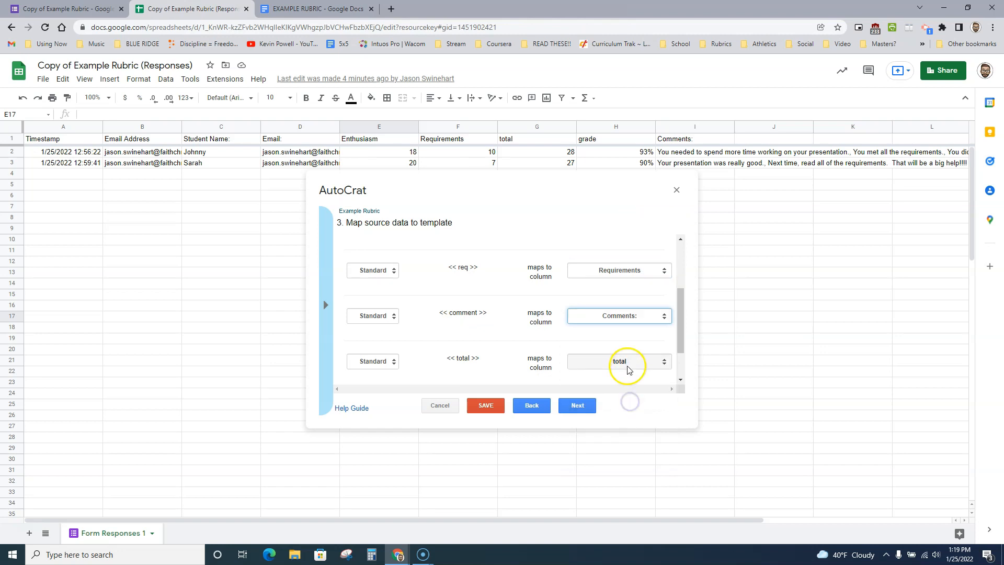
{"action": "scroll", "coordinate": [628, 363], "scroll_direction": "down", "scroll_amount": 1}
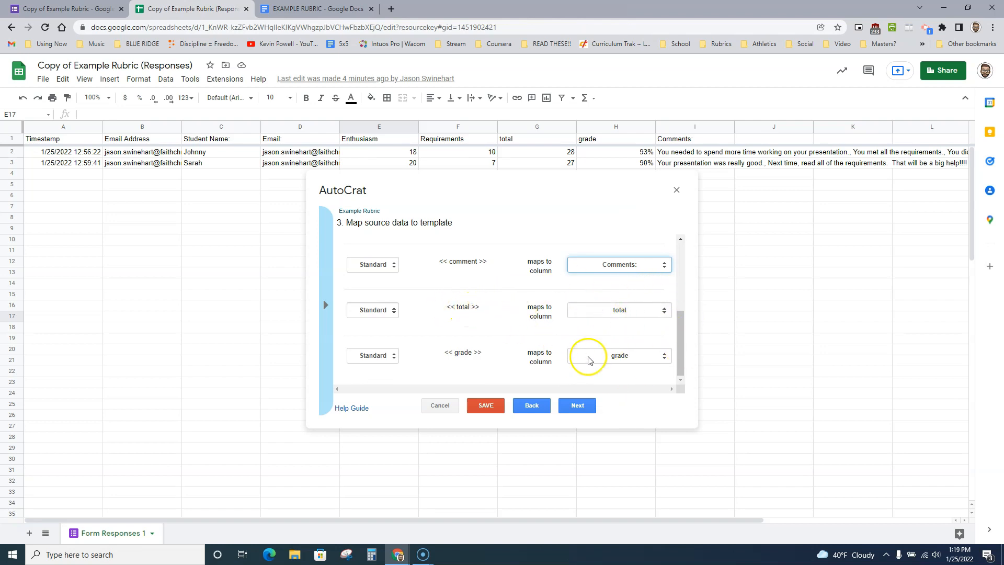
{"action": "left_click", "coordinate": [578, 407]}
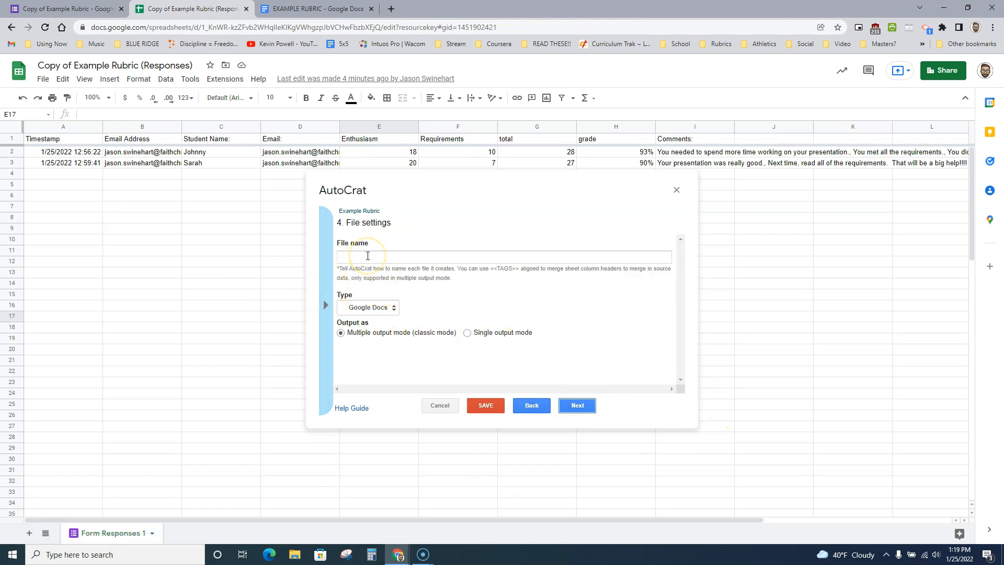
Step: Set the output file name to "<<Student Name:>> Example Rubric", using the copied student name tag
{"action": "left_click", "coordinate": [328, 284]}
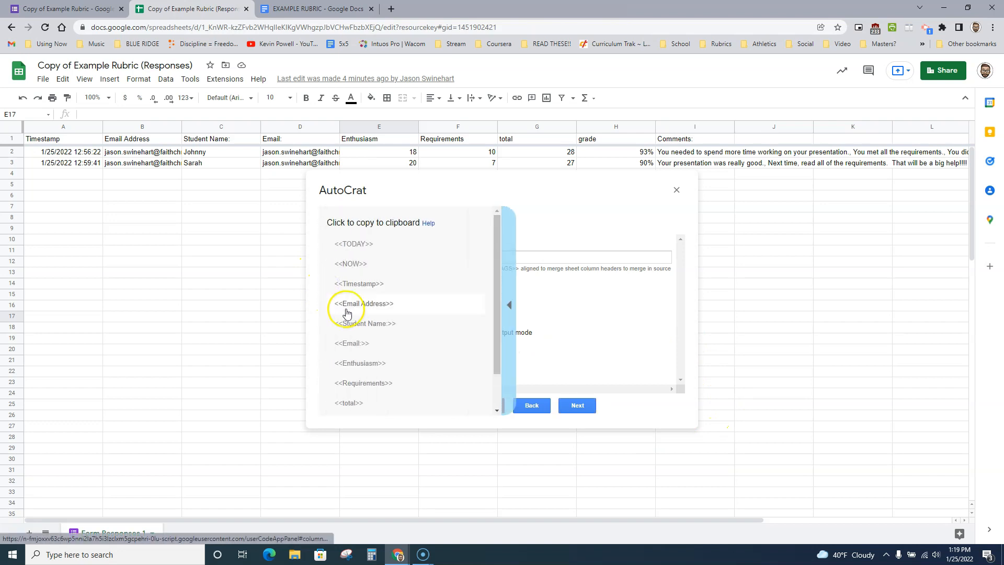
{"action": "left_click", "coordinate": [355, 323]}
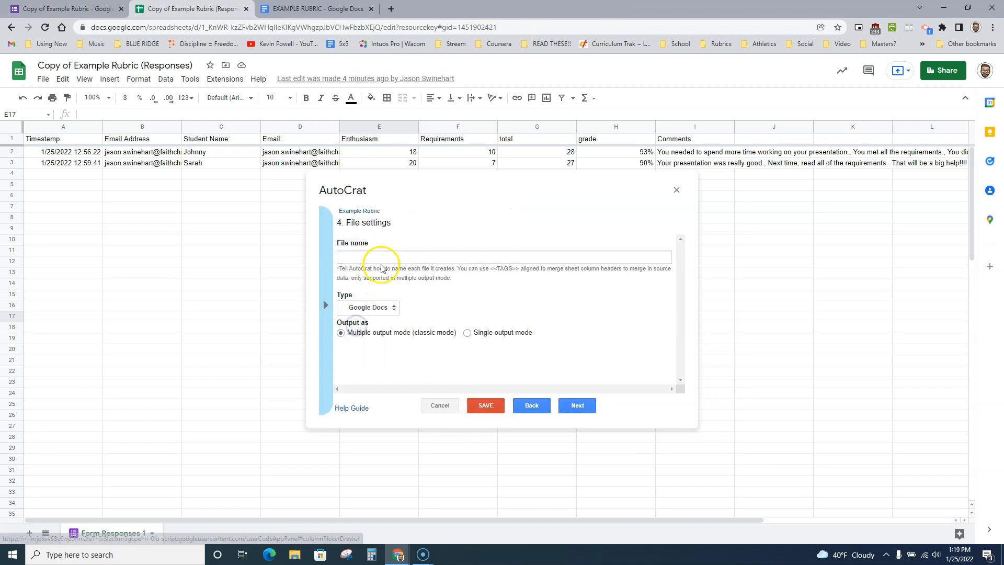
{"action": "left_click", "coordinate": [381, 257]}
{"action": "type", "text": "<<Student Name:>>"}
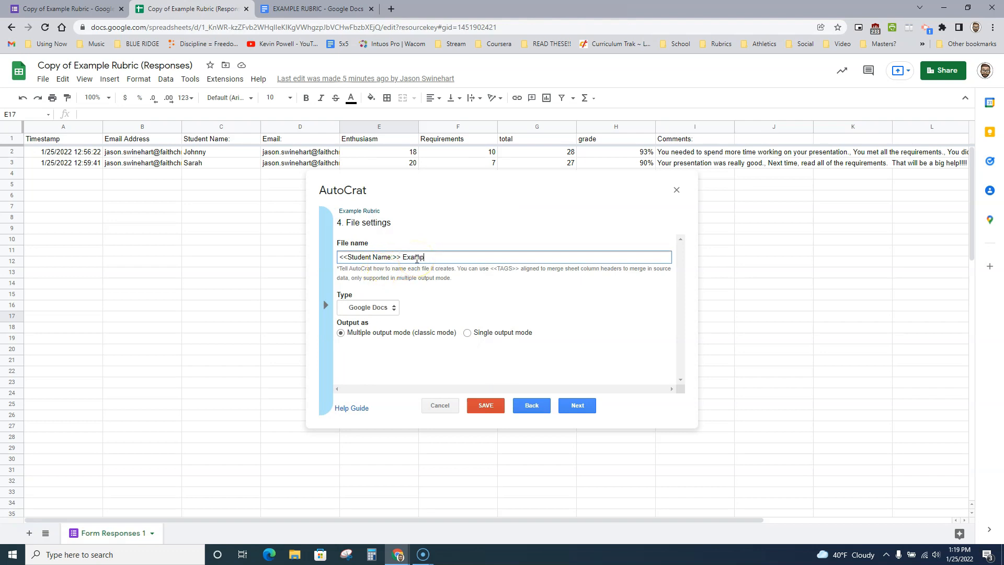
{"action": "type", "text": "Example Rubric"}
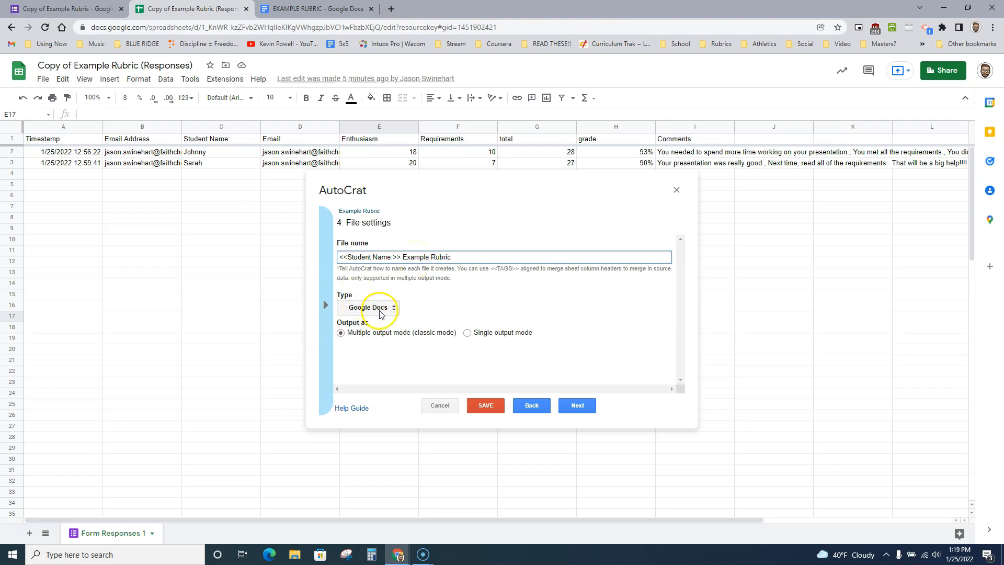
Step: Keep Google Docs and multiple output mode, keep the Using Autocrat destination folder, and advance to the sharing and email settings
{"action": "left_click", "coordinate": [355, 340]}
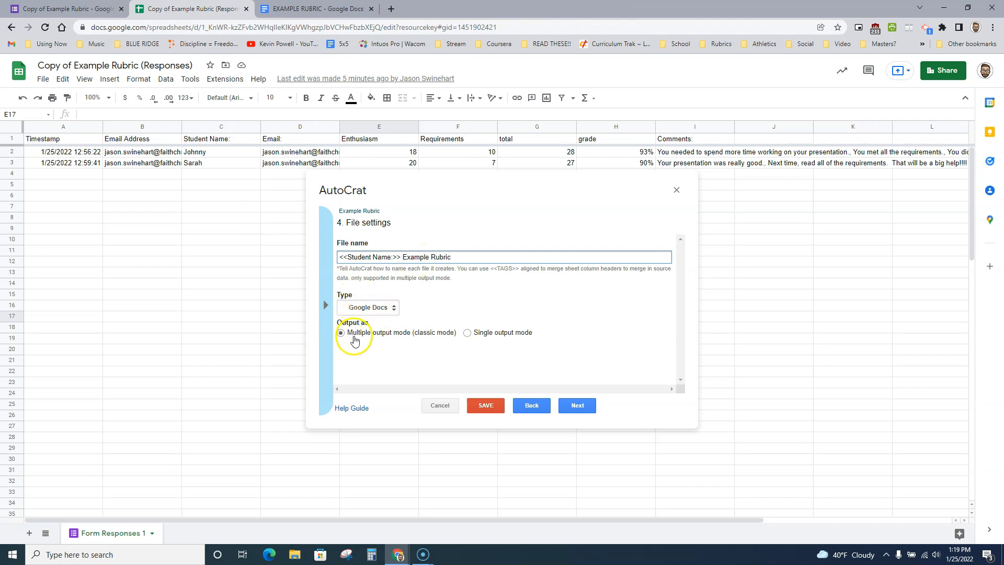
{"action": "left_click", "coordinate": [578, 406]}
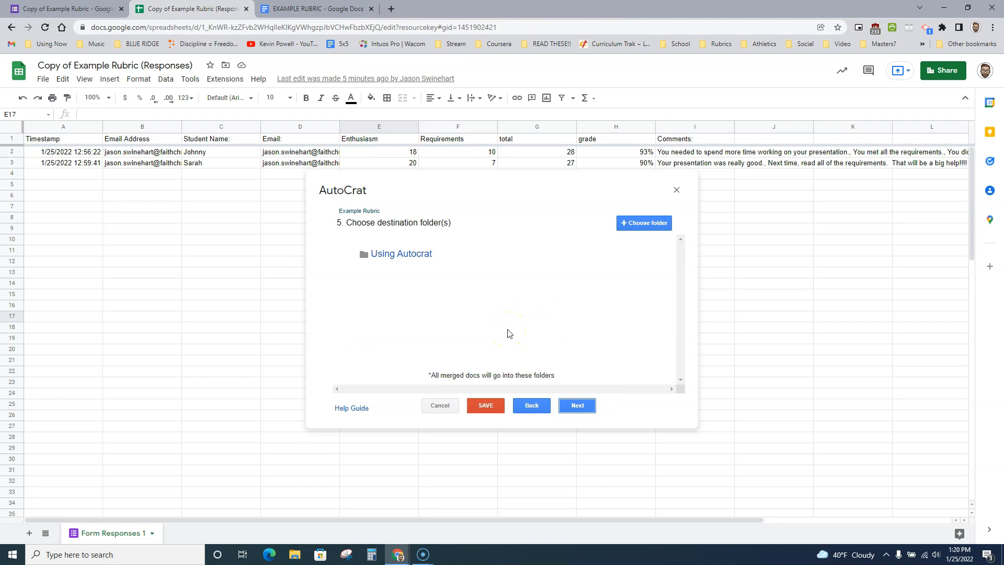
{"action": "mouse_move", "coordinate": [410, 253]}
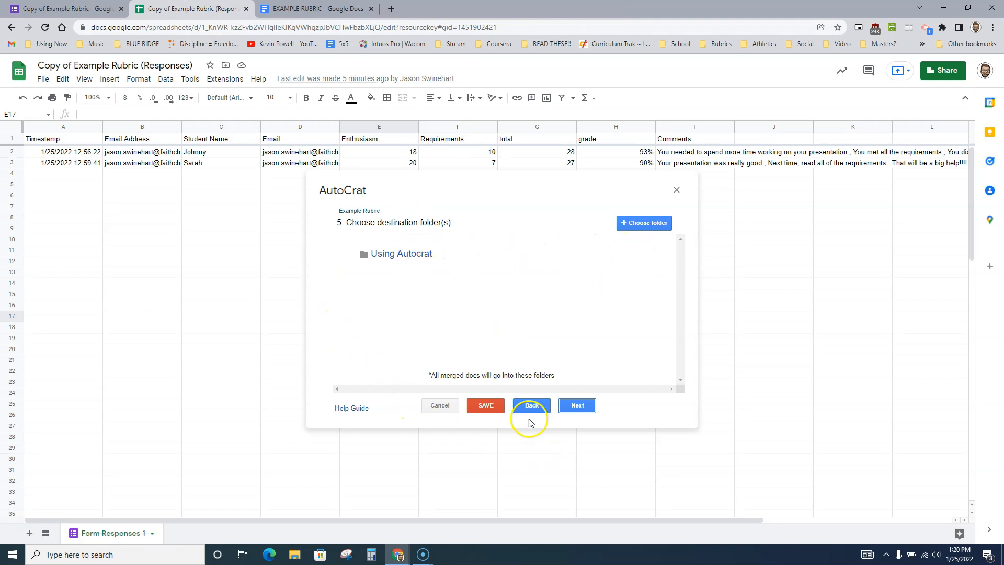
{"action": "left_click", "coordinate": [577, 407]}
{"action": "left_click", "coordinate": [577, 407]}
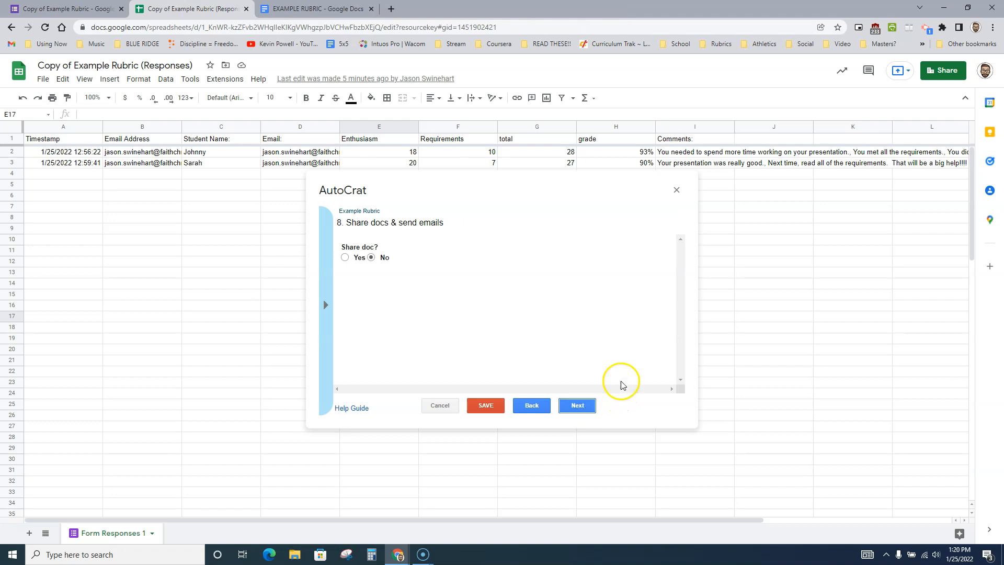
Step: Turn on document sharing for the job and share each merged document as a view only doc
{"action": "left_click", "coordinate": [346, 257]}
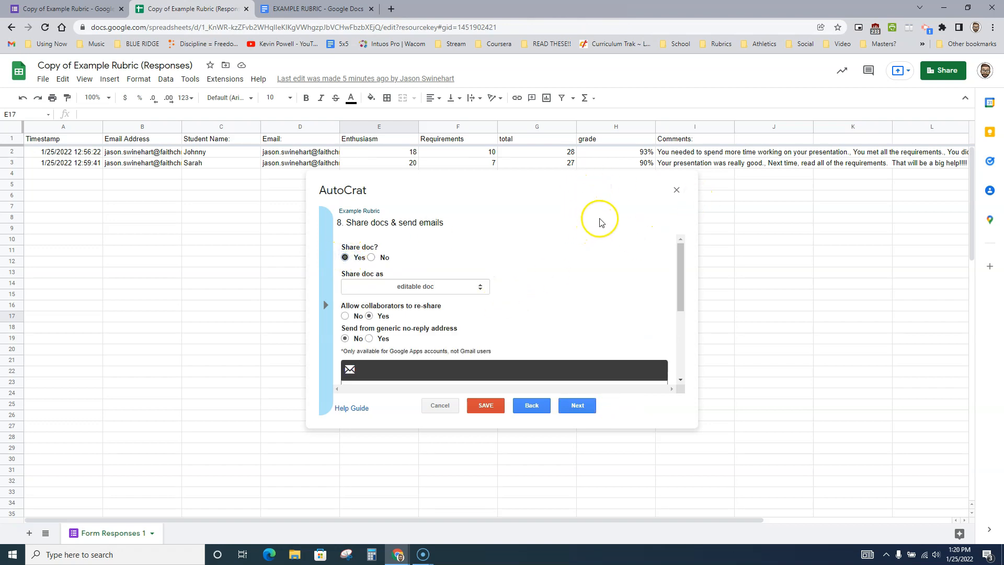
{"action": "left_click", "coordinate": [680, 262]}
{"action": "left_click_drag", "start_coordinate": [681, 263], "coordinate": [682, 274]}
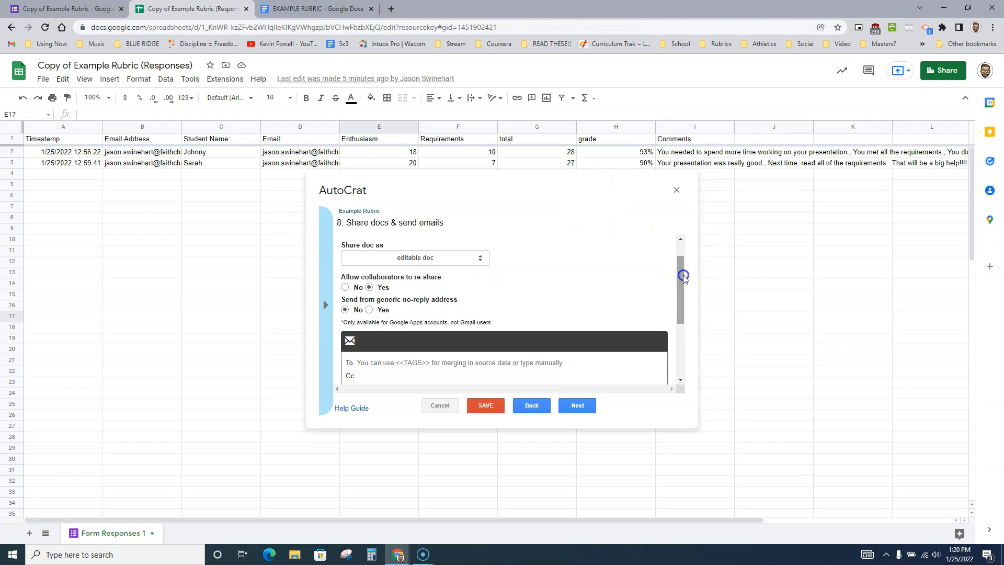
{"action": "left_click", "coordinate": [449, 259]}
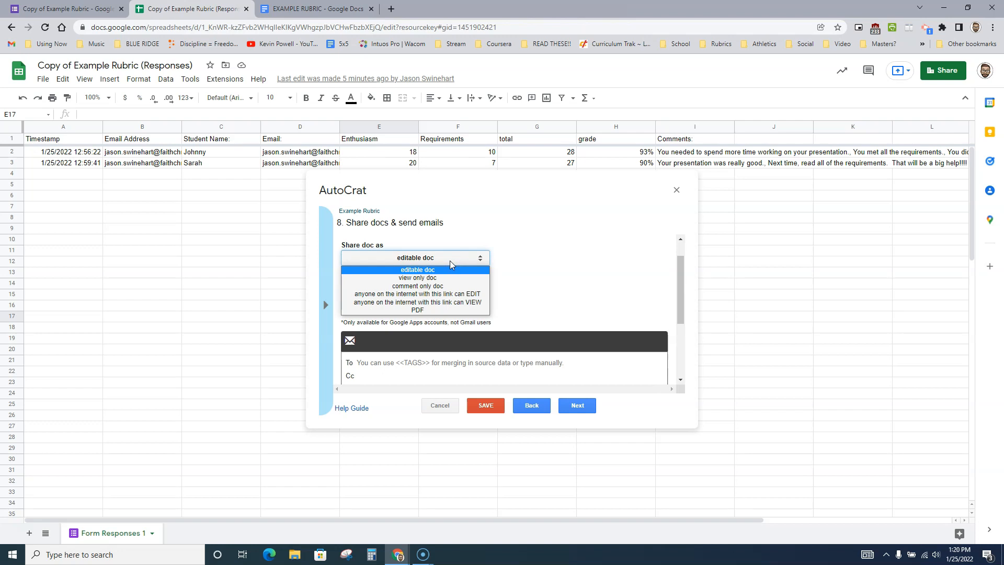
{"action": "left_click", "coordinate": [442, 281]}
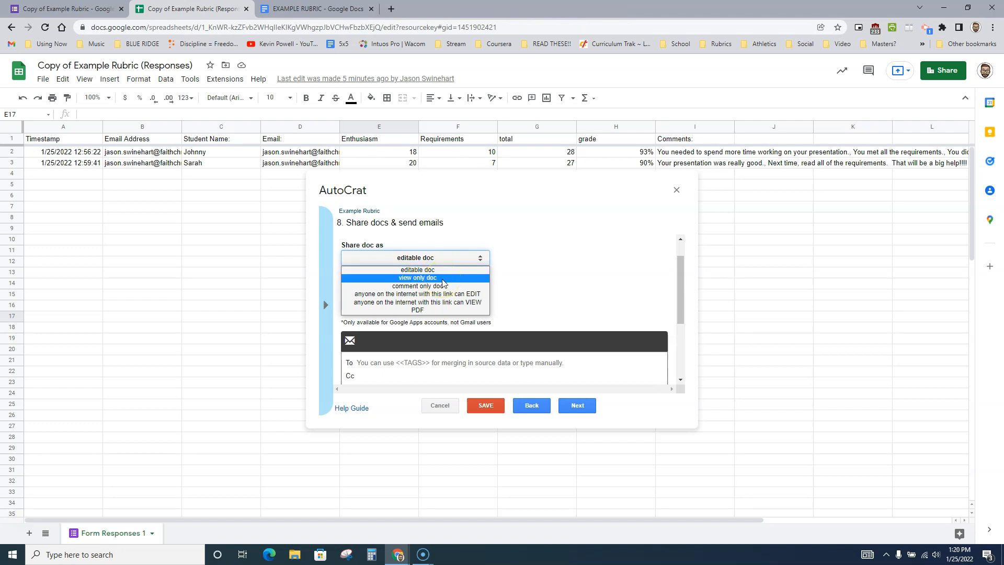
{"action": "left_click", "coordinate": [428, 312]}
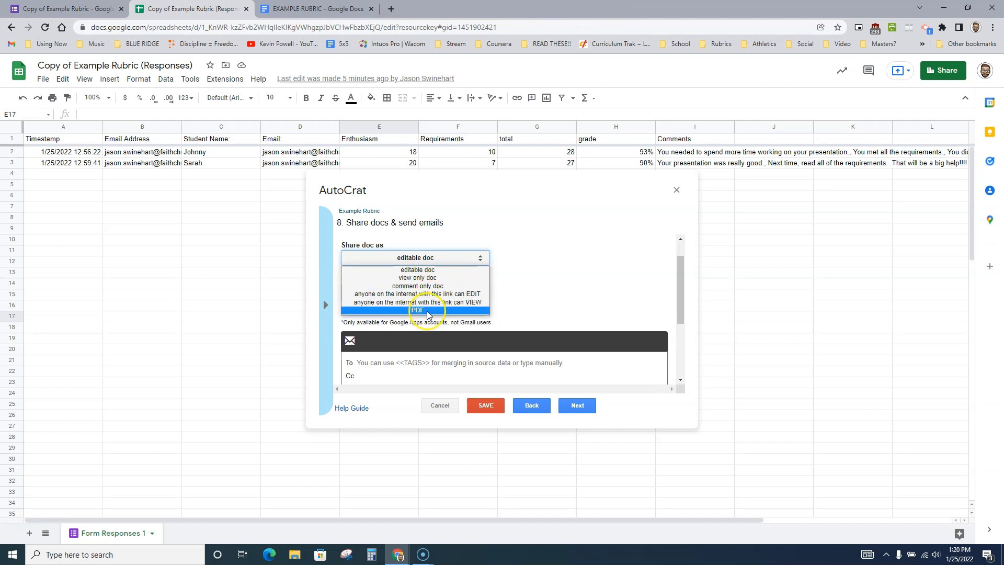
{"action": "left_click", "coordinate": [424, 277]}
Step: Keep re-sharing by collaborators allowed and turn on sending from the generic no-reply address
{"action": "left_click", "coordinate": [366, 284]}
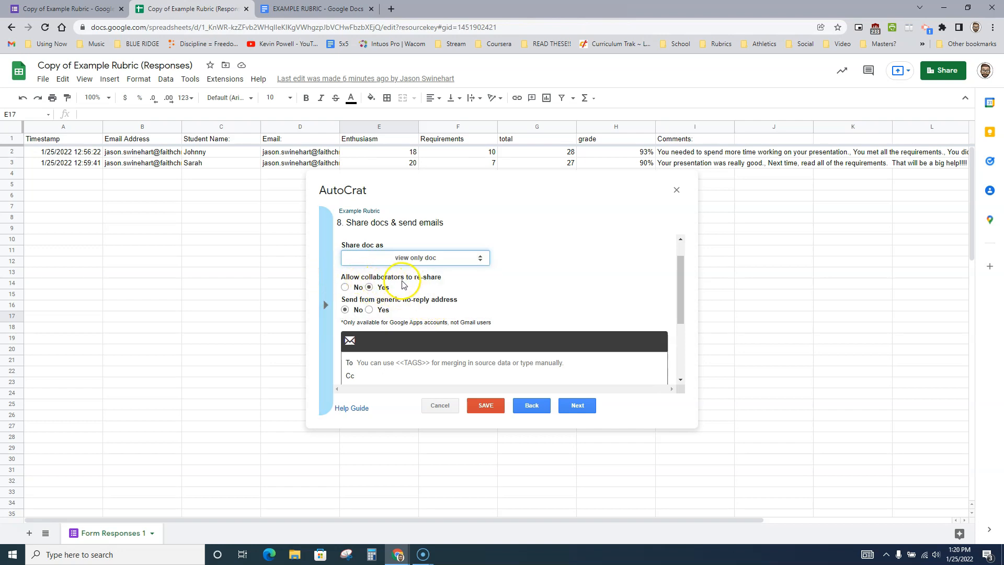
{"action": "mouse_move", "coordinate": [397, 300]}
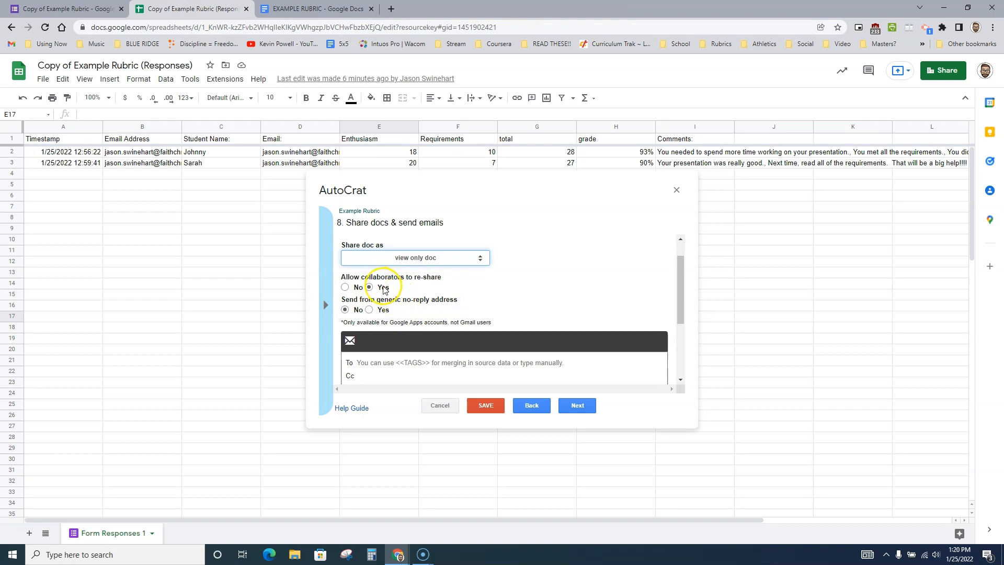
{"action": "scroll", "coordinate": [397, 262], "scroll_direction": "down", "scroll_amount": 1}
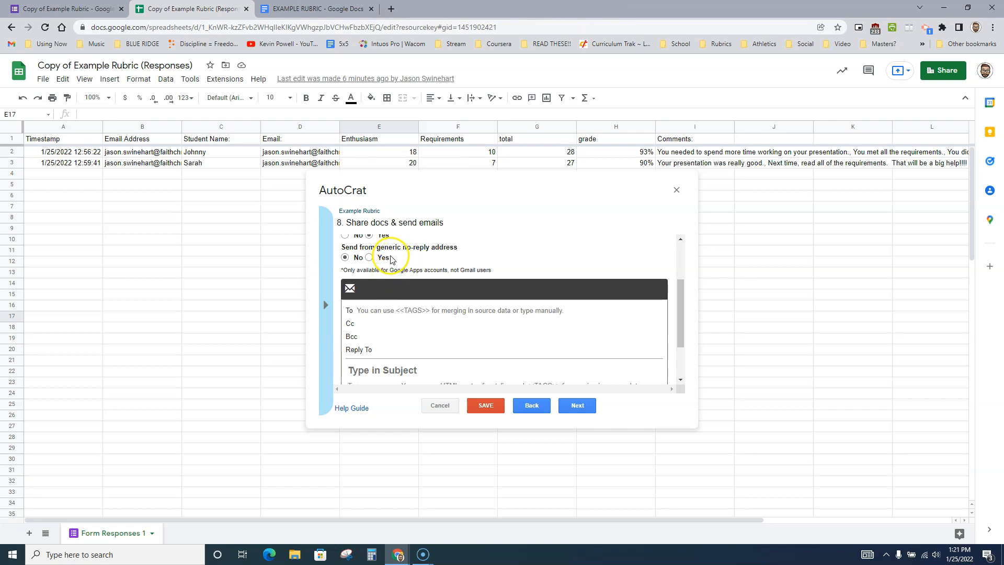
{"action": "left_click", "coordinate": [370, 257]}
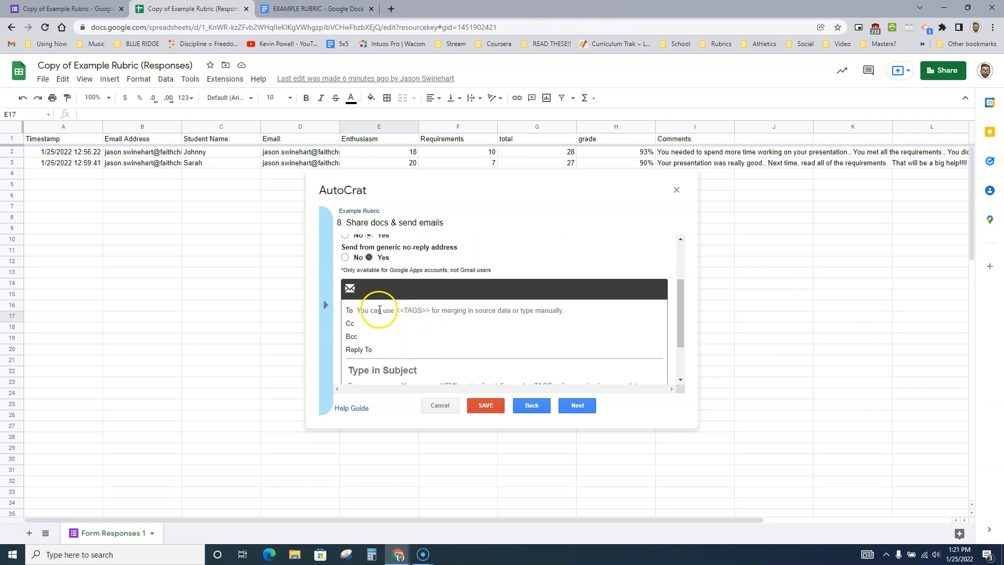
Step: Copy the <<Email:>> tag from the tag list and enter it as the email's To recipient
{"action": "left_click", "coordinate": [325, 311]}
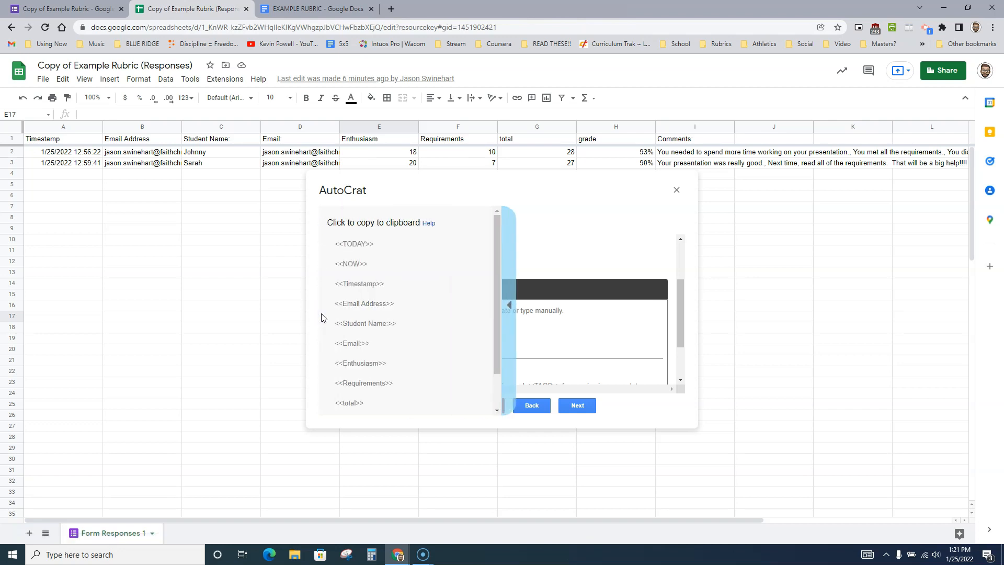
{"action": "left_click", "coordinate": [361, 343]}
{"action": "left_click", "coordinate": [384, 312]}
{"action": "type", "text": "<<Email:>>"}
{"action": "left_click", "coordinate": [380, 349]}
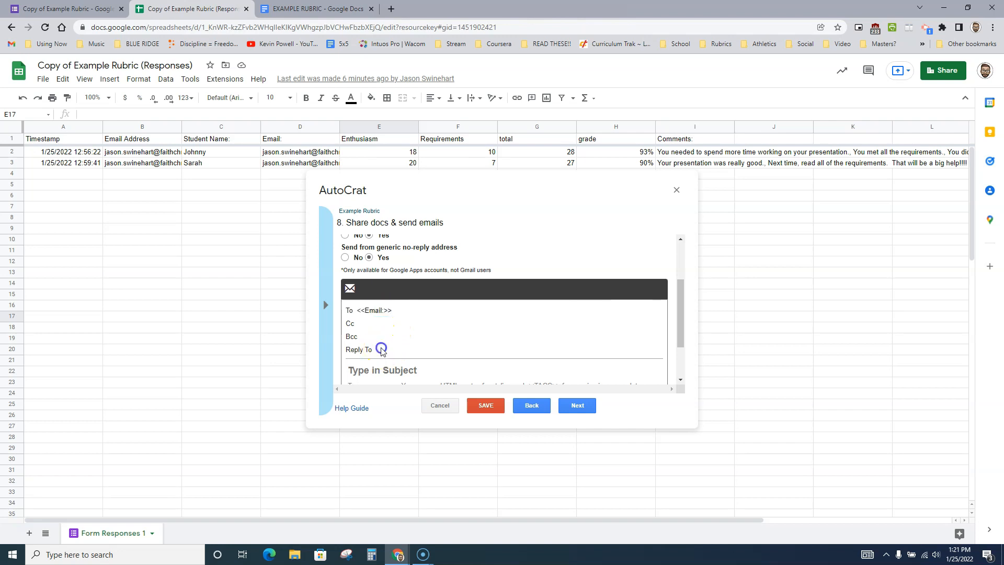
Step: Enter the email subject "Example Rubric Rubric Return" and the message "Students, Enjoy your rubric. If you have questions, please contact me." with the teacher's sign-off
{"action": "scroll", "coordinate": [397, 365], "scroll_direction": "down", "scroll_amount": 1}
{"action": "left_click", "coordinate": [393, 318]}
{"action": "type", "text": "Example Rubric Rubric Return"}
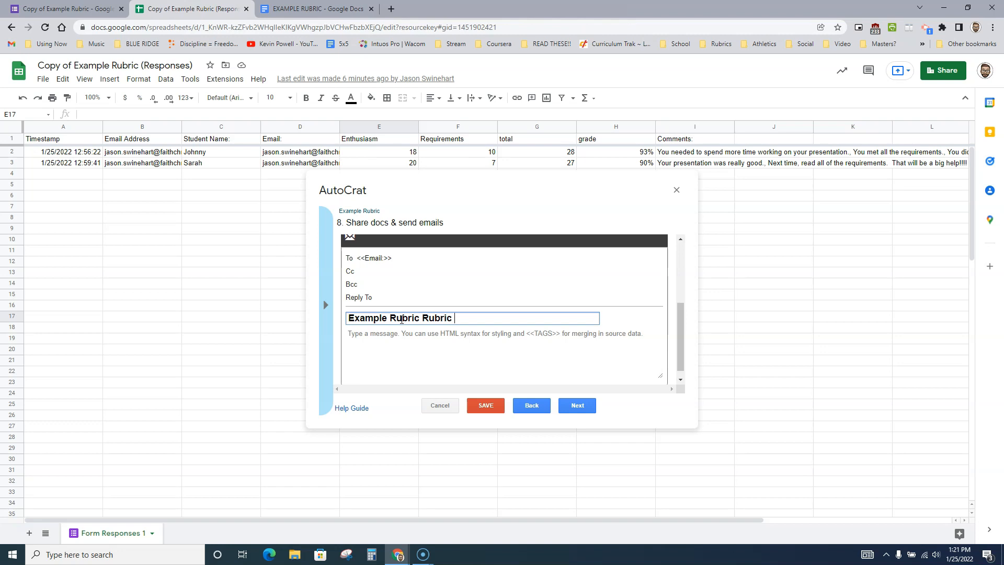
{"action": "left_click", "coordinate": [409, 337]}
{"action": "type", "text": "St"}
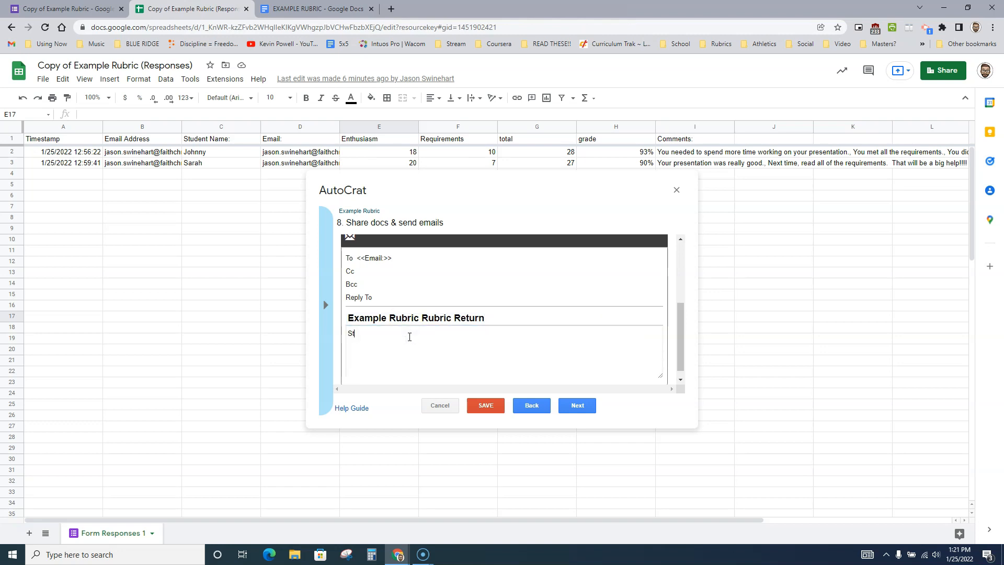
{"action": "type", "text": "udents, Enjoy your rubric.  If you have questions, please co"}
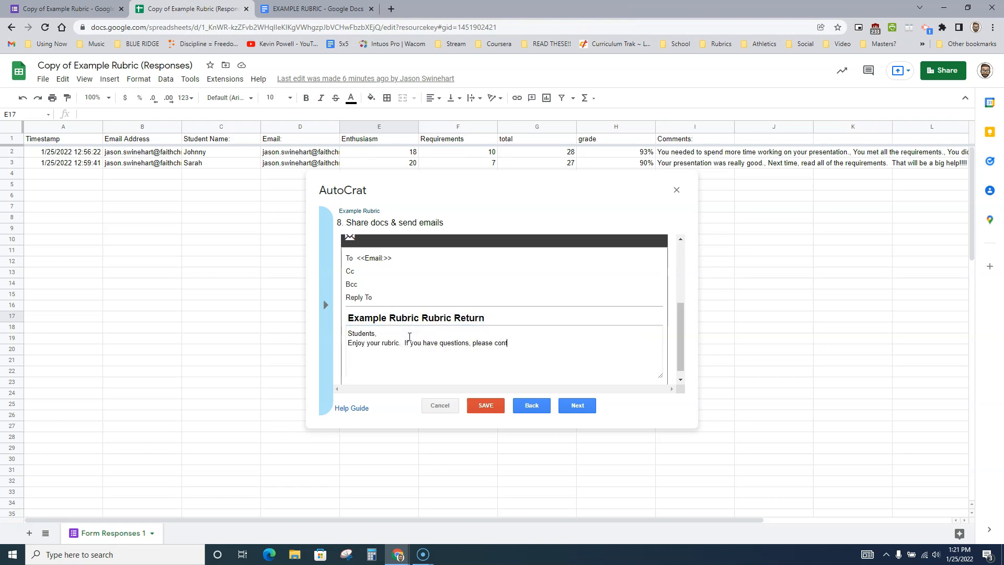
Step: Save the Example Rubric job with both triggers left off, run it, and close AutoCrat
{"action": "left_click", "coordinate": [579, 407]}
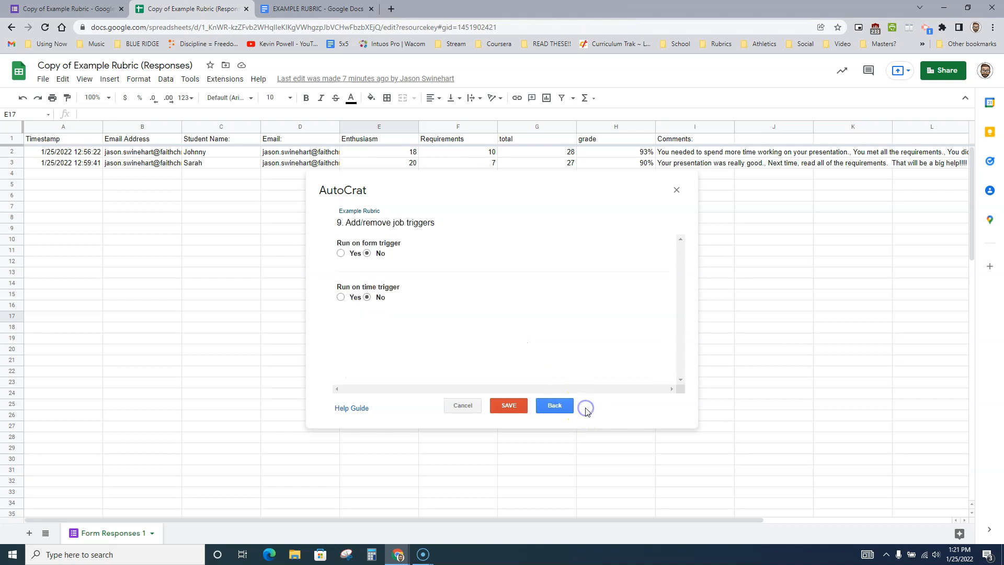
{"action": "left_click", "coordinate": [516, 408]}
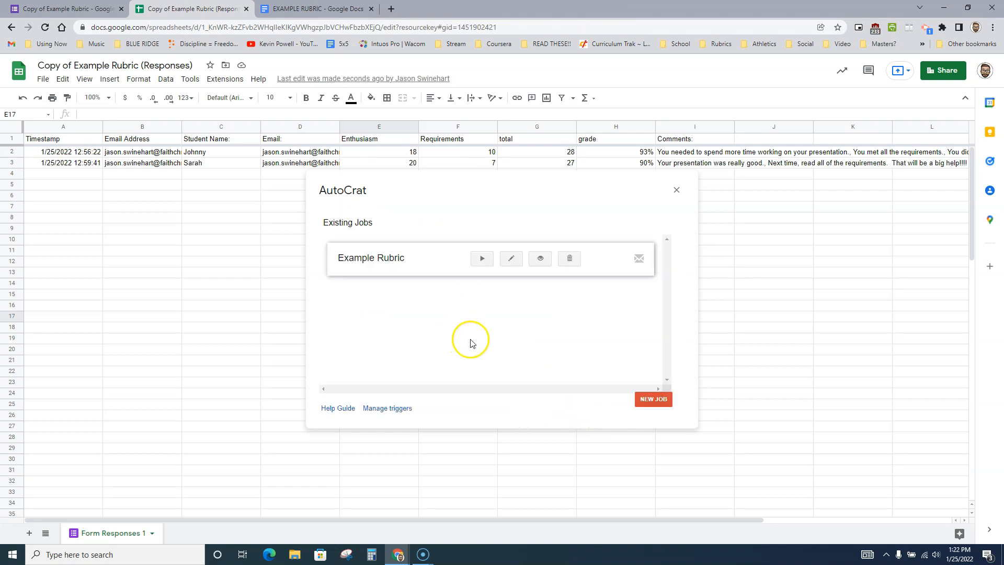
{"action": "left_click", "coordinate": [482, 260]}
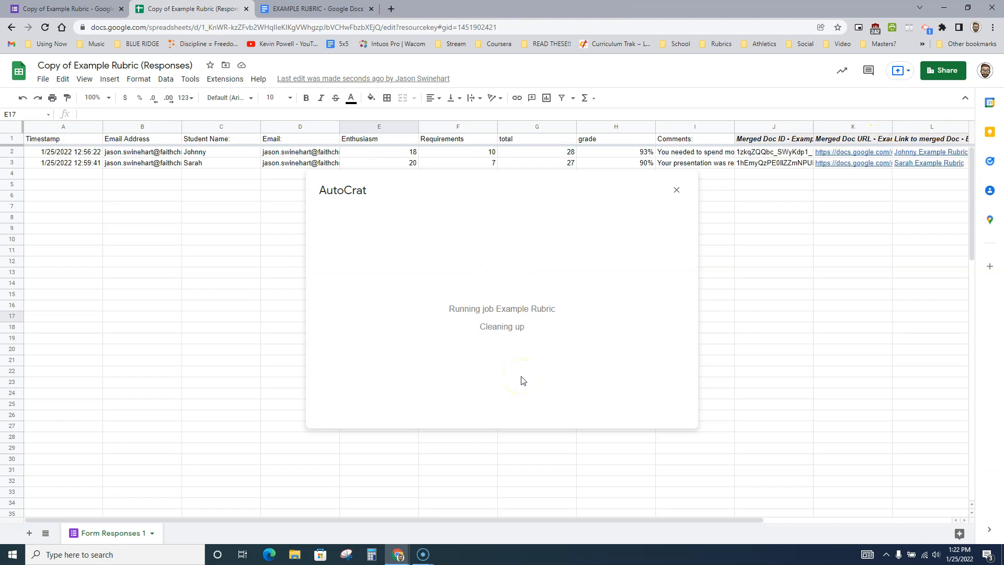
{"action": "left_click", "coordinate": [677, 190]}
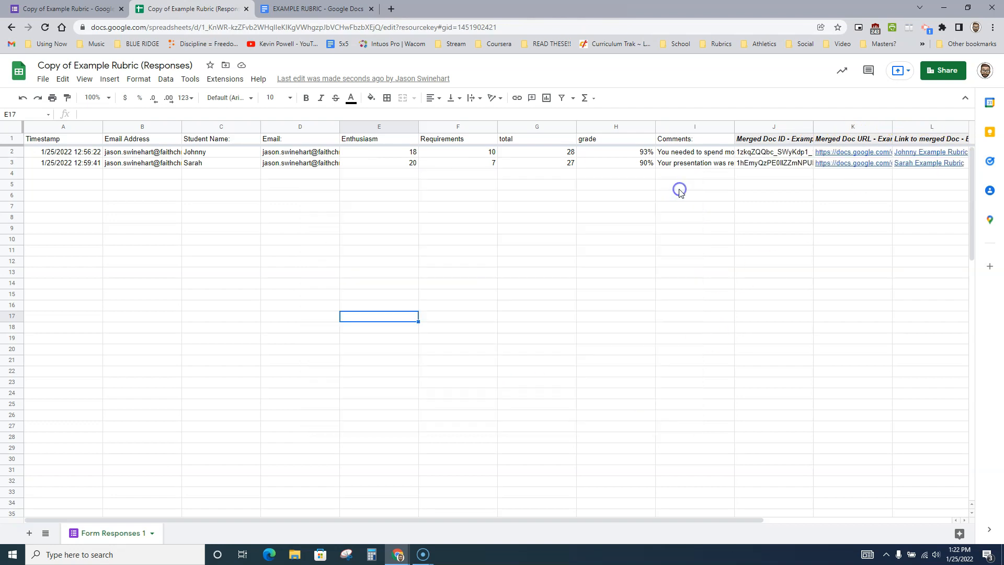
Step: Open the merged document linked in row 3 and check its enthusiasm and requirements scores, total, comments and student name
{"action": "left_click", "coordinate": [864, 163]}
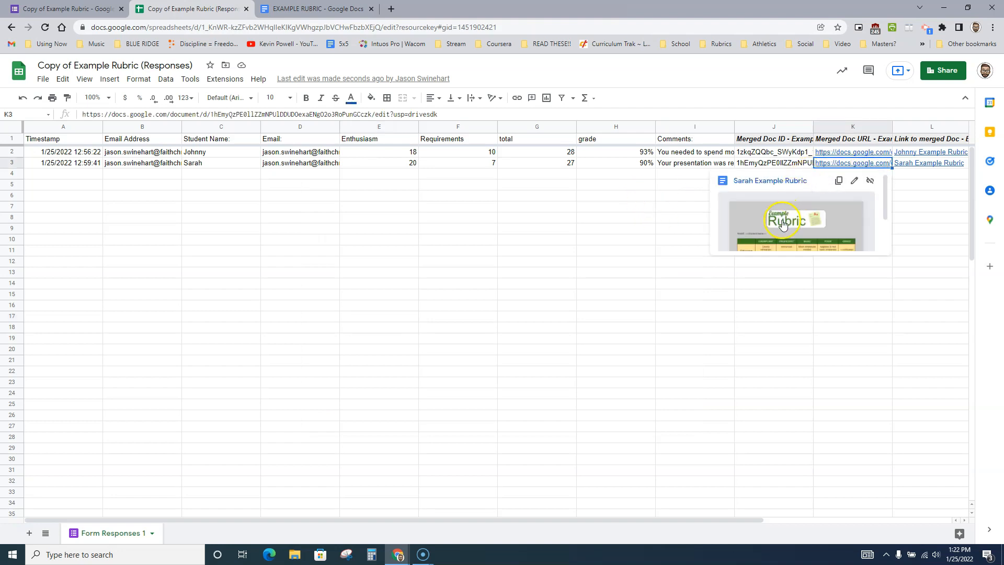
{"action": "left_click", "coordinate": [780, 225]}
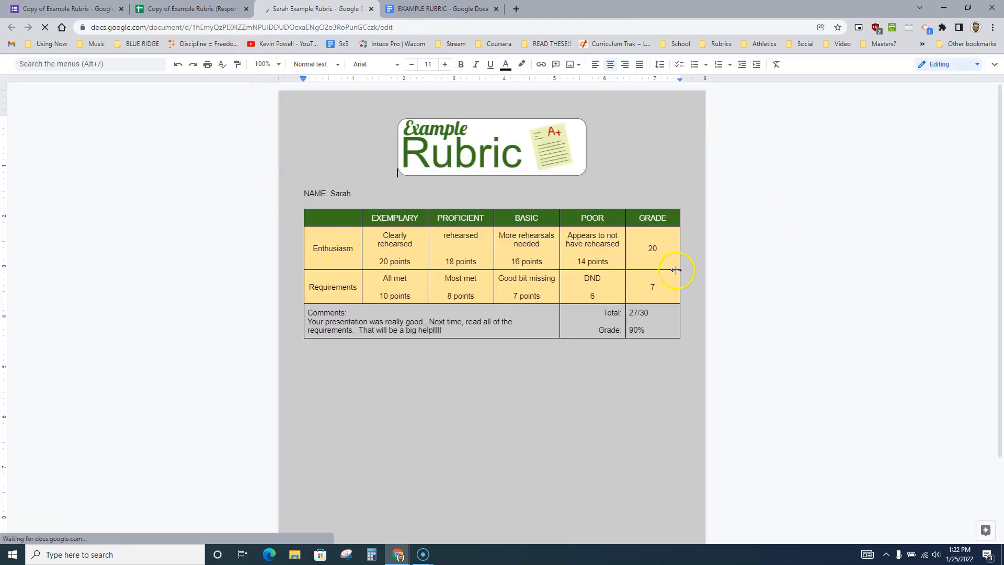
{"action": "double_click", "coordinate": [666, 250]}
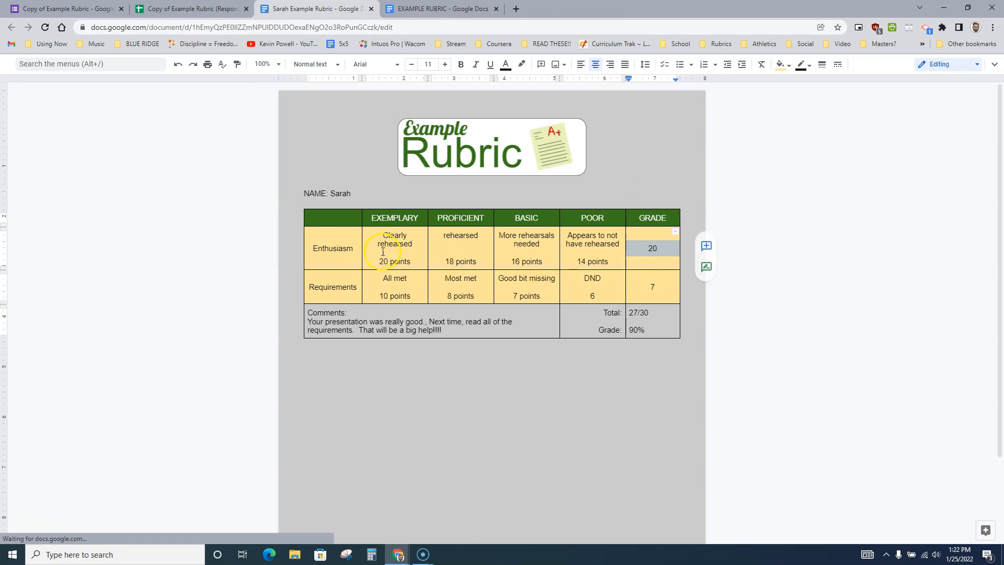
{"action": "left_click", "coordinate": [664, 284]}
{"action": "double_click", "coordinate": [665, 284]}
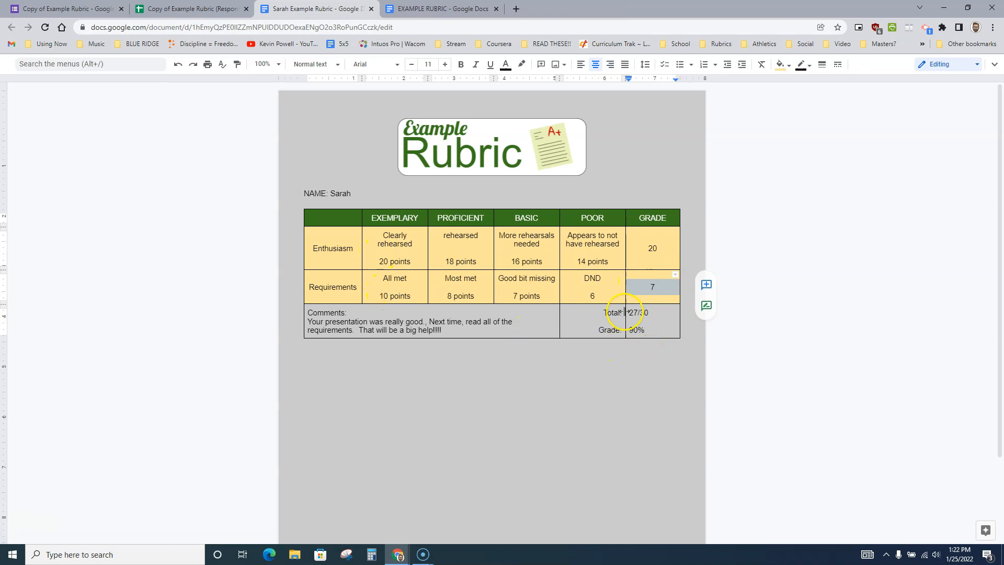
{"action": "left_click", "coordinate": [646, 313]}
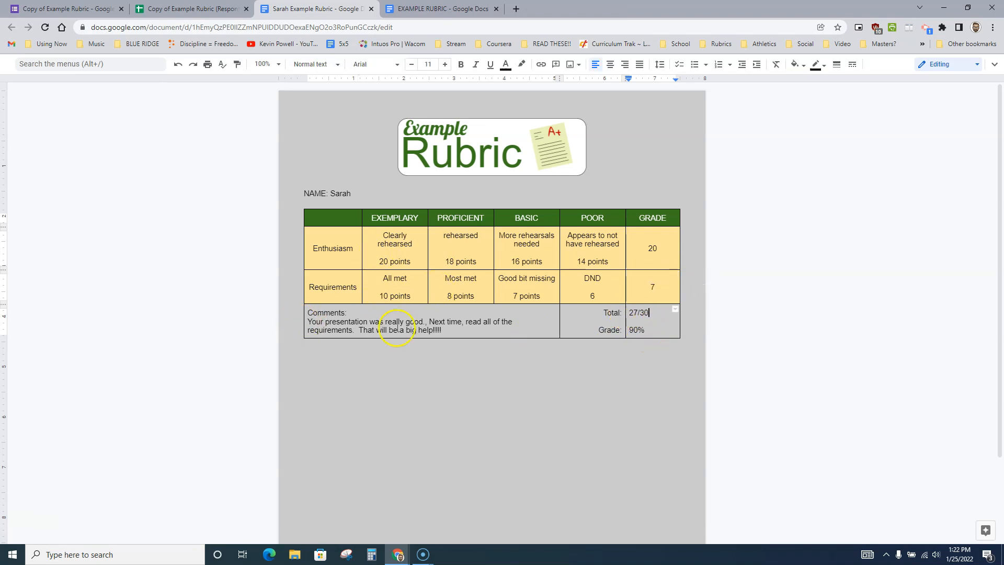
{"action": "left_click_drag", "start_coordinate": [443, 330], "coordinate": [309, 322]}
{"action": "left_click", "coordinate": [491, 371]}
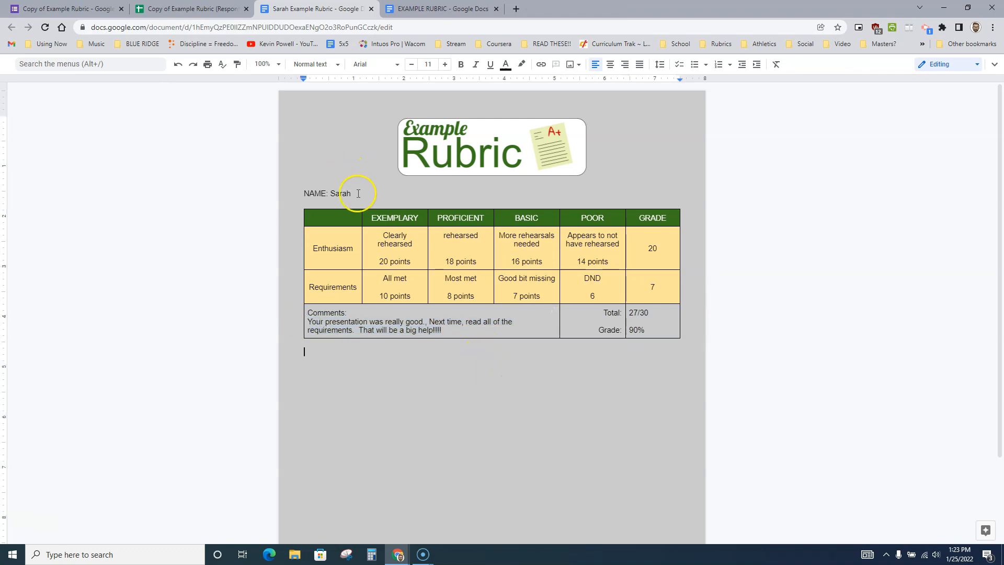
{"action": "left_click_drag", "start_coordinate": [359, 193], "coordinate": [327, 192]}
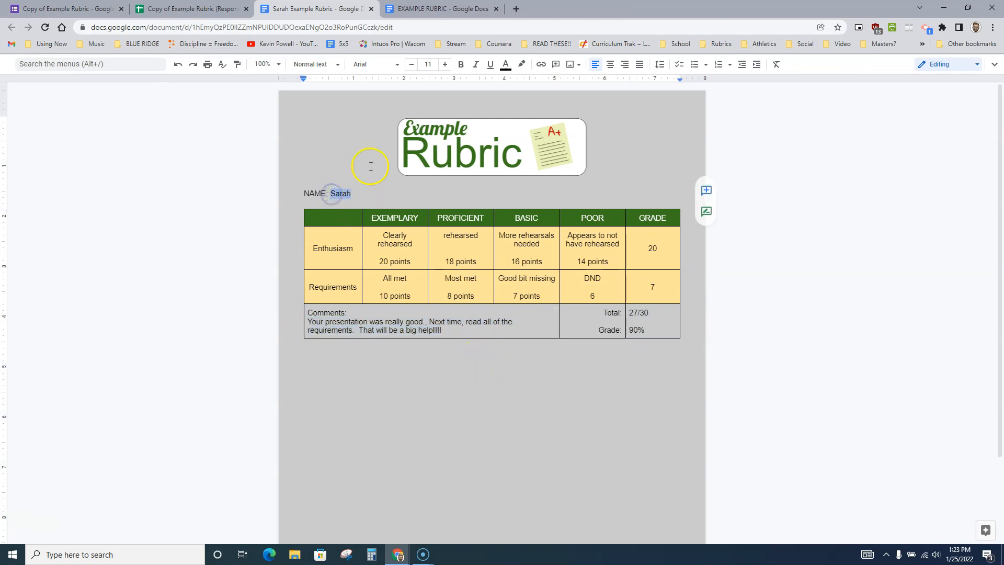
Step: Return to the responses spreadsheet, open the merged document linked in row 2 and check its filled-in scores
{"action": "left_click", "coordinate": [231, 9]}
{"action": "left_click", "coordinate": [852, 152]}
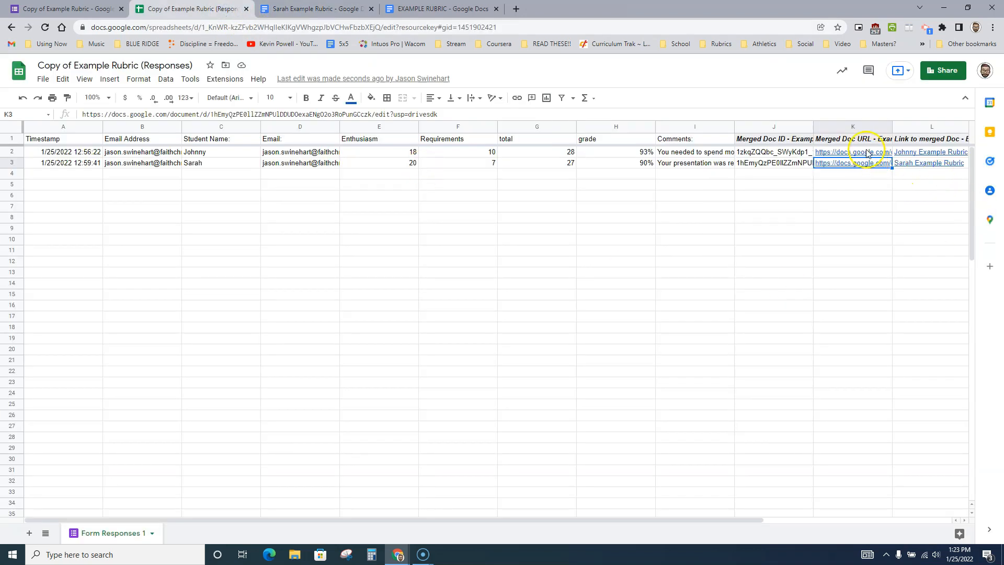
{"action": "left_click", "coordinate": [765, 229]}
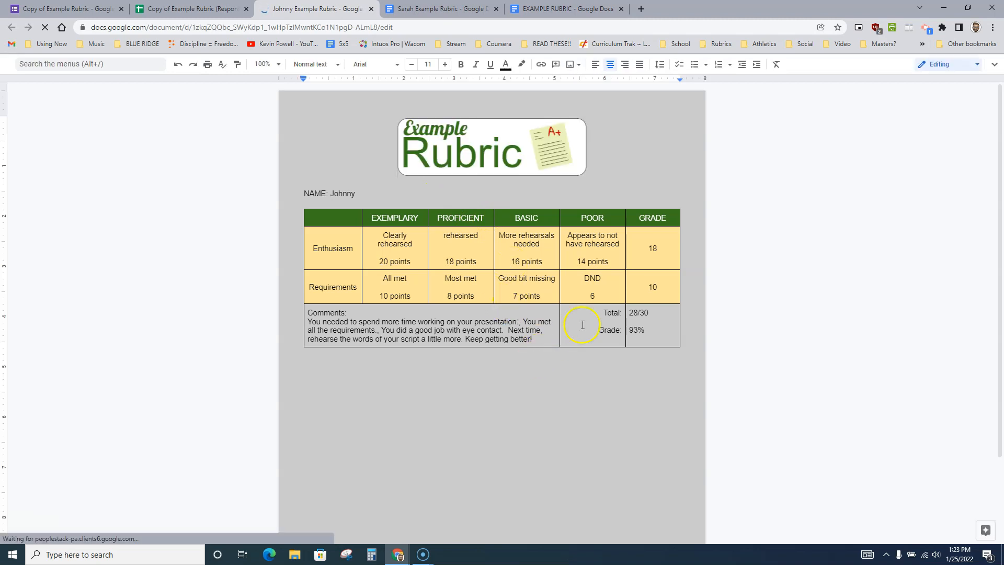
{"action": "left_click_drag", "start_coordinate": [320, 245], "coordinate": [635, 294]}
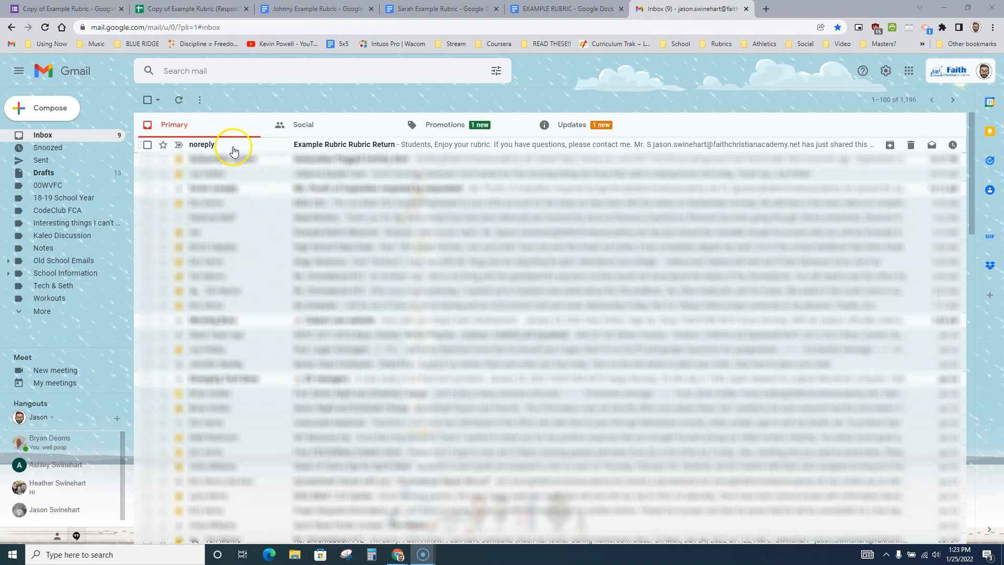
Step: Open the "Example Rubric Rubric Return" email in the Gmail inbox and inspect the rubric document attached to it
{"action": "left_click", "coordinate": [328, 149]}
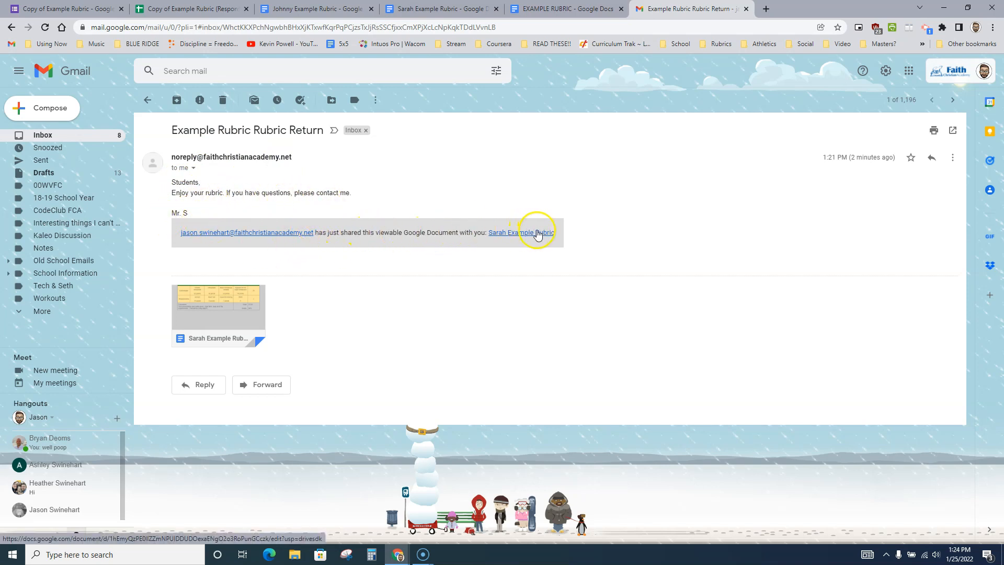
{"action": "mouse_move", "coordinate": [263, 344]}
{"action": "left_click", "coordinate": [232, 306]}
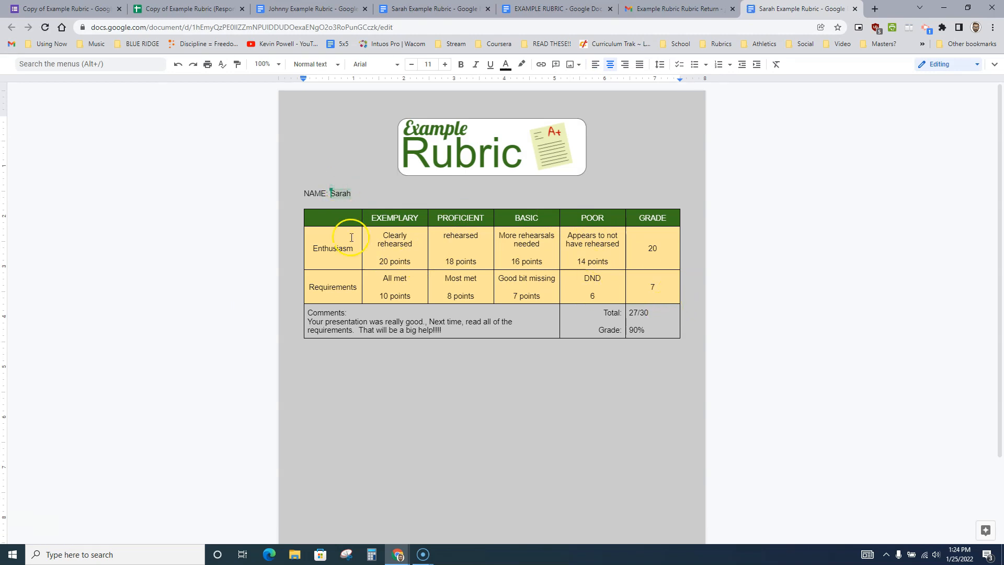
{"action": "left_click", "coordinate": [354, 276]}
{"action": "left_click", "coordinate": [476, 144]}
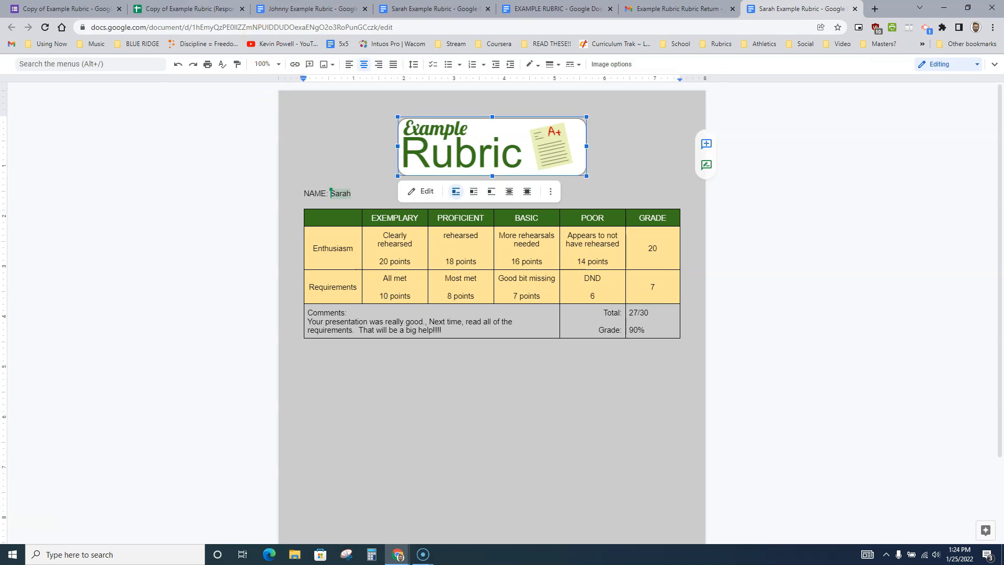
Step: Return to the responses spreadsheet and open the Comments cell in row 3 to read its full text
{"action": "left_click", "coordinate": [215, 9]}
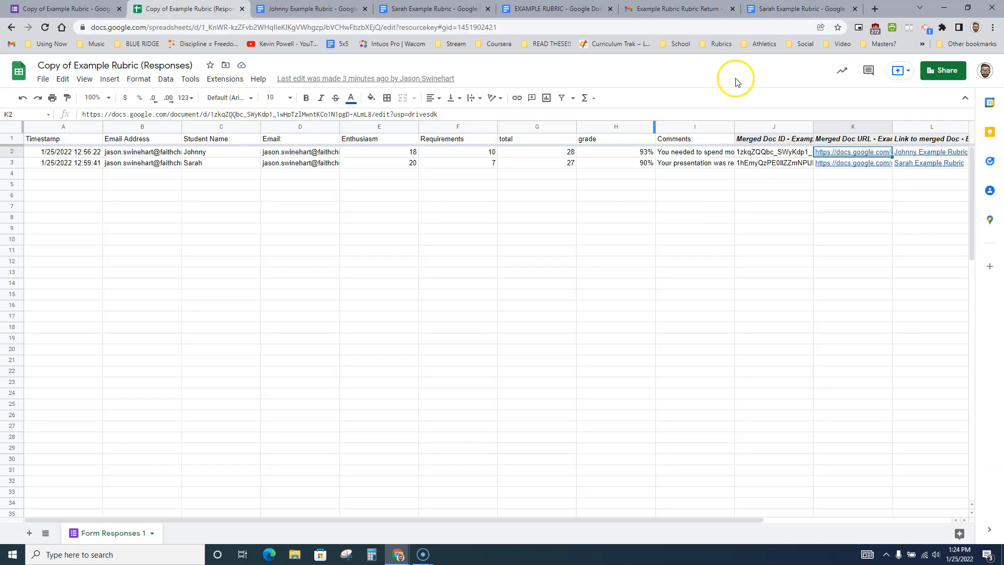
{"action": "left_click", "coordinate": [694, 164]}
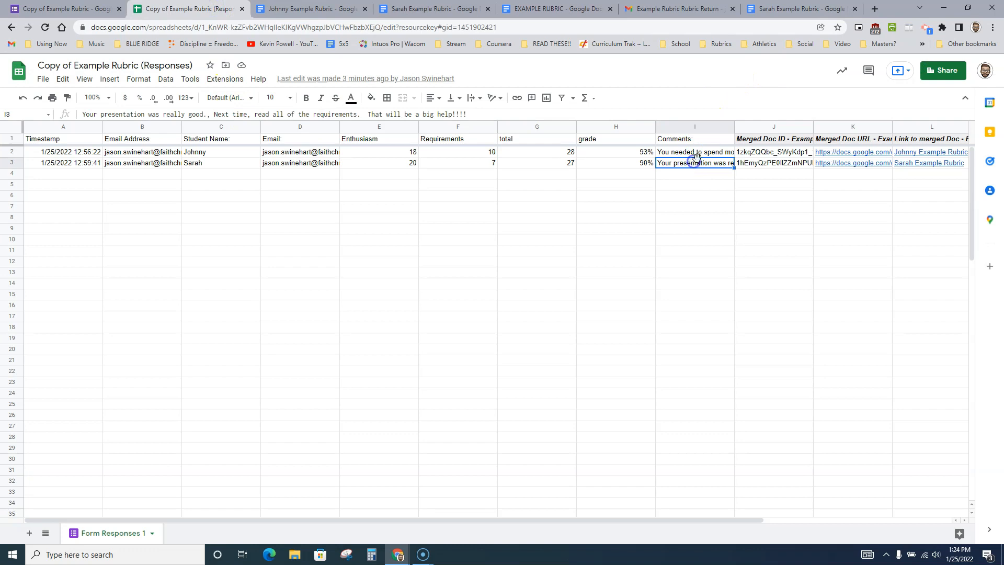
{"action": "double_click", "coordinate": [693, 164]}
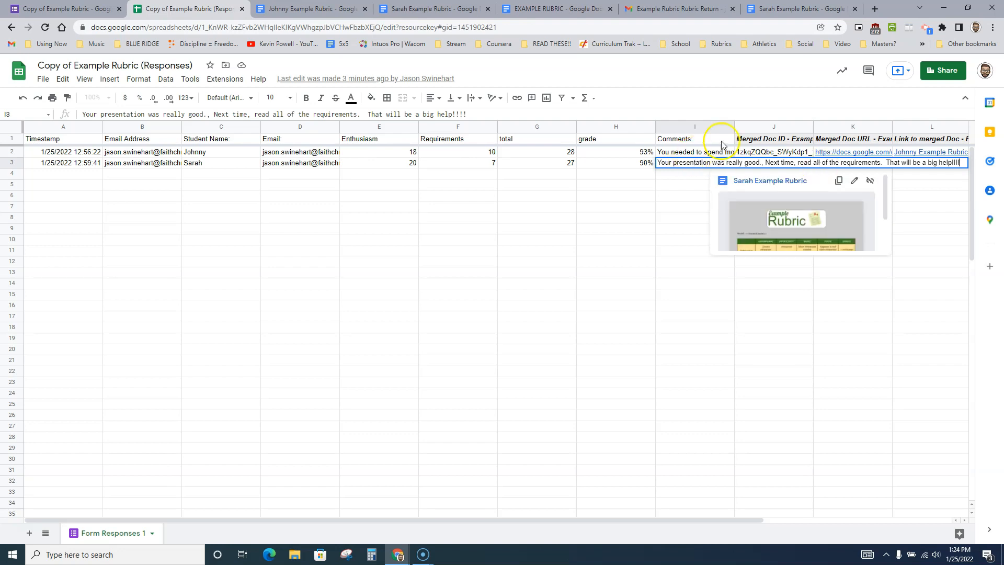
Step: In the row 3 student's merged rubric document, append "If you need help understanding the requirements missed, come talk to me." to the comments
{"action": "left_click", "coordinate": [797, 7]}
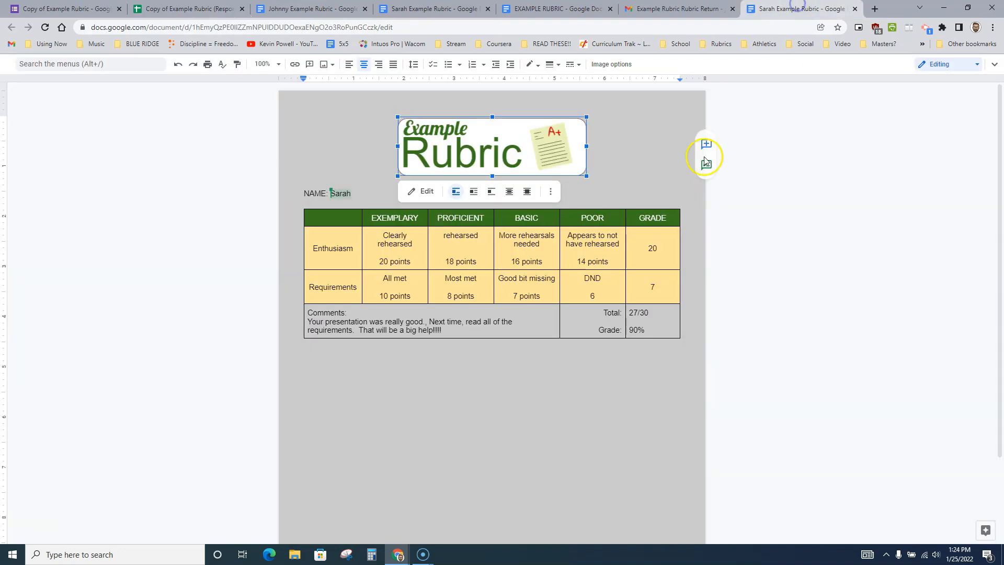
{"action": "left_click", "coordinate": [473, 326]}
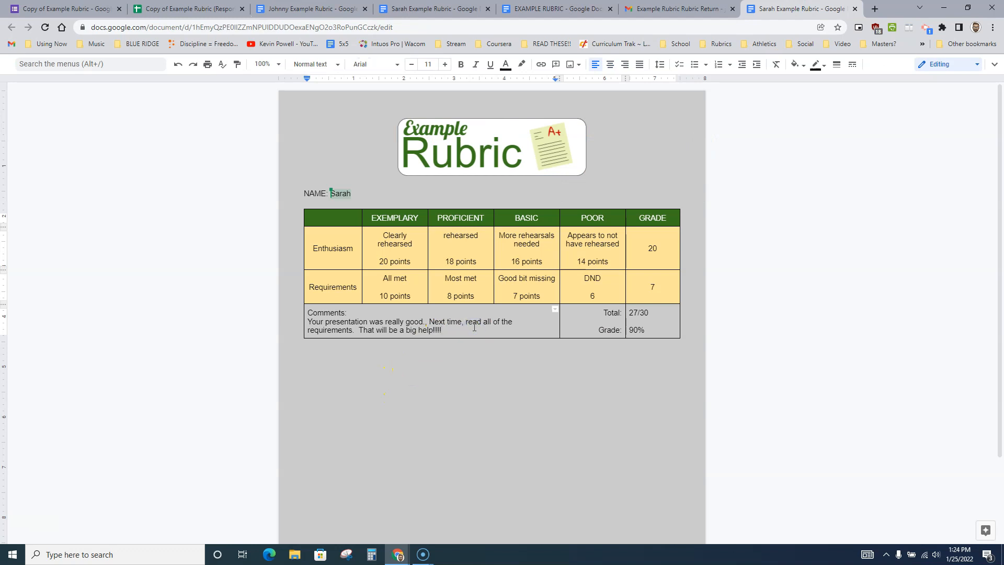
{"action": "type", "text": "If you need help understanding the requirements missed, come talk to me."}
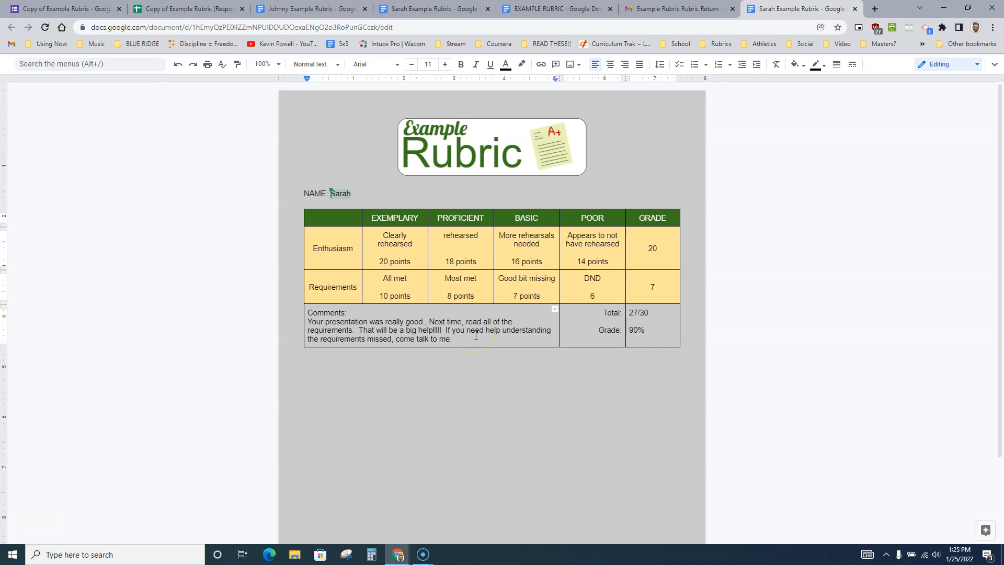
{"action": "left_click", "coordinate": [476, 384]}
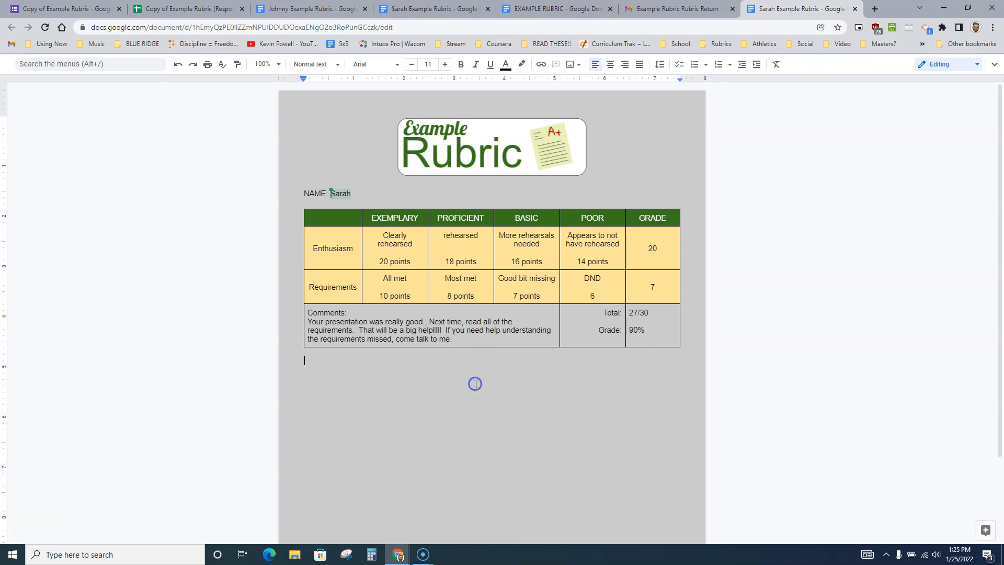